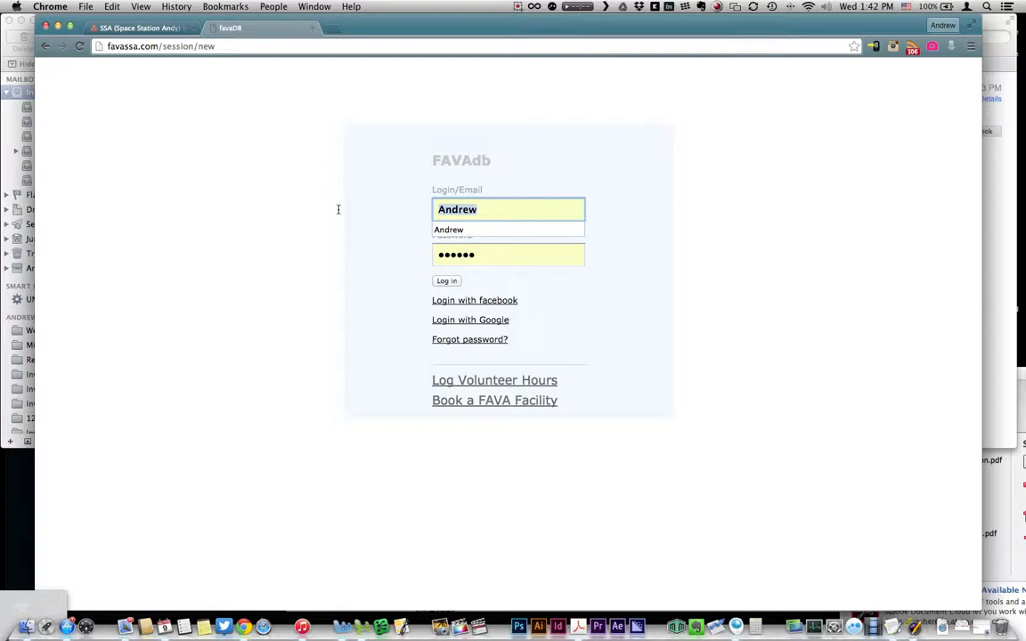
Step: Log in to FAVAdb with the member's autocompleted username and their password
text(dyla)
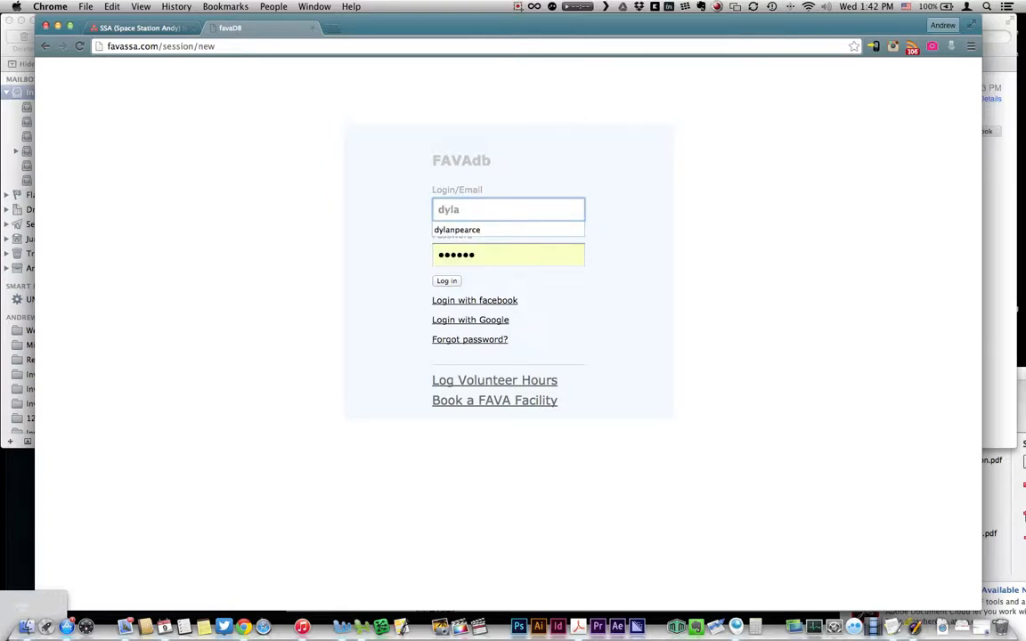
key(Down)
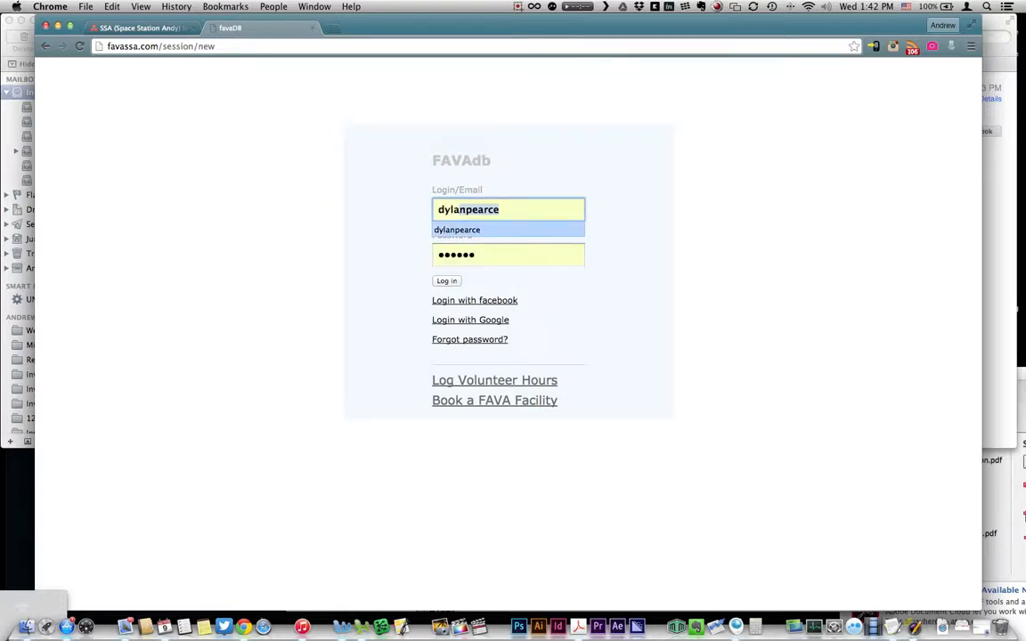
key(Tab)
text(••••)
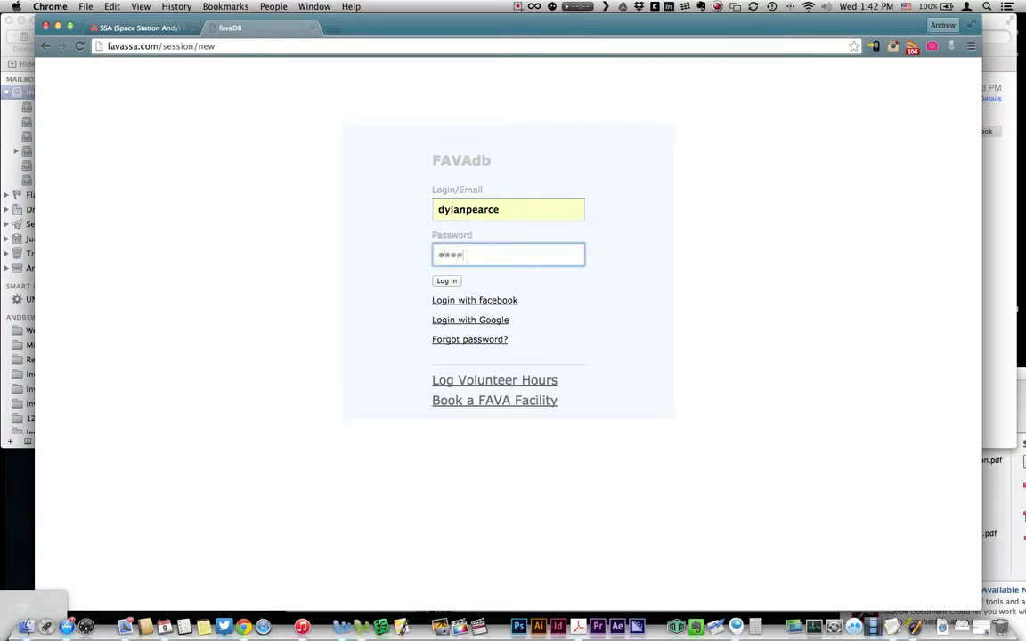
click(453, 283)
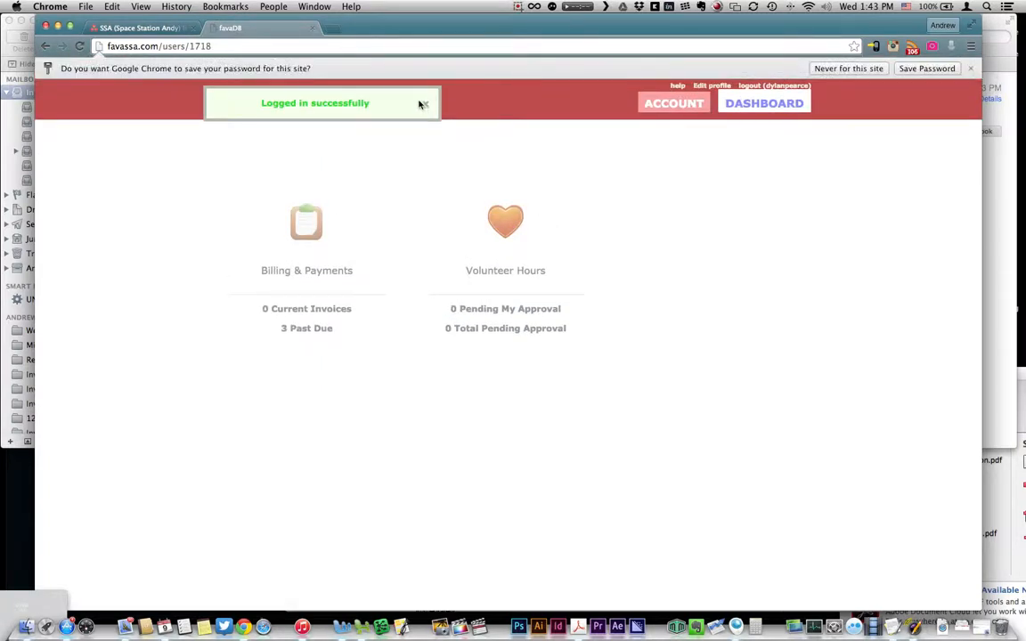
Step: Dismiss the login confirmation, glance at Edit profile, then go to the ACCOUNT page
click(423, 104)
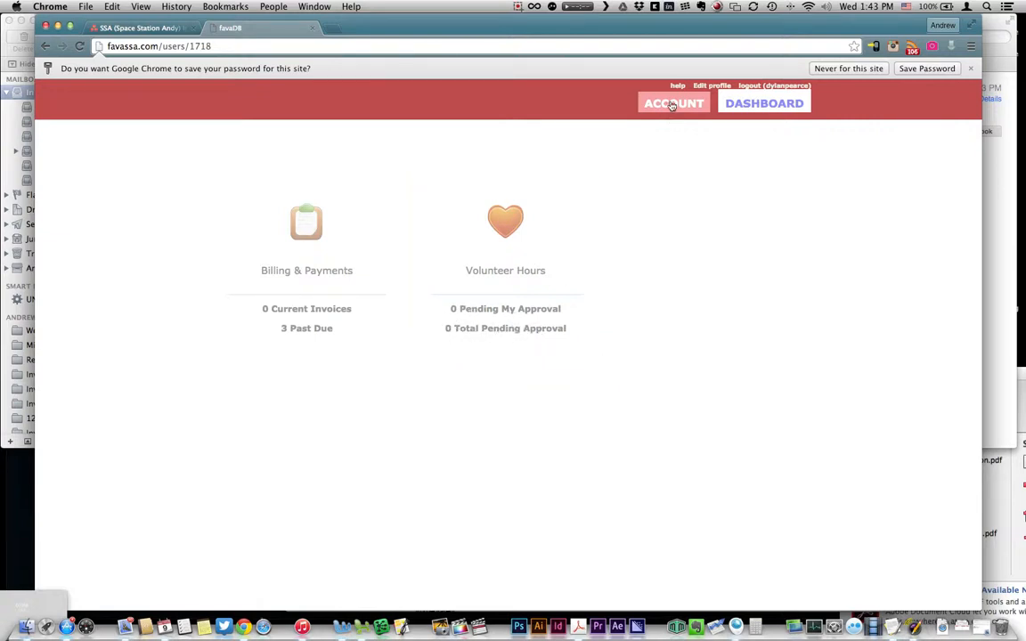
click(713, 86)
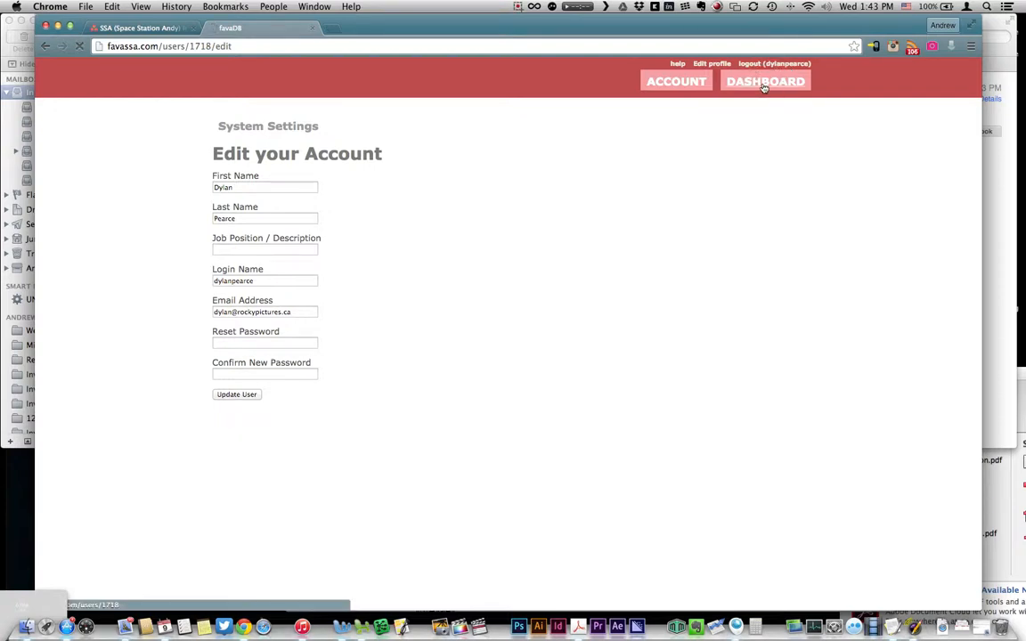
click(668, 82)
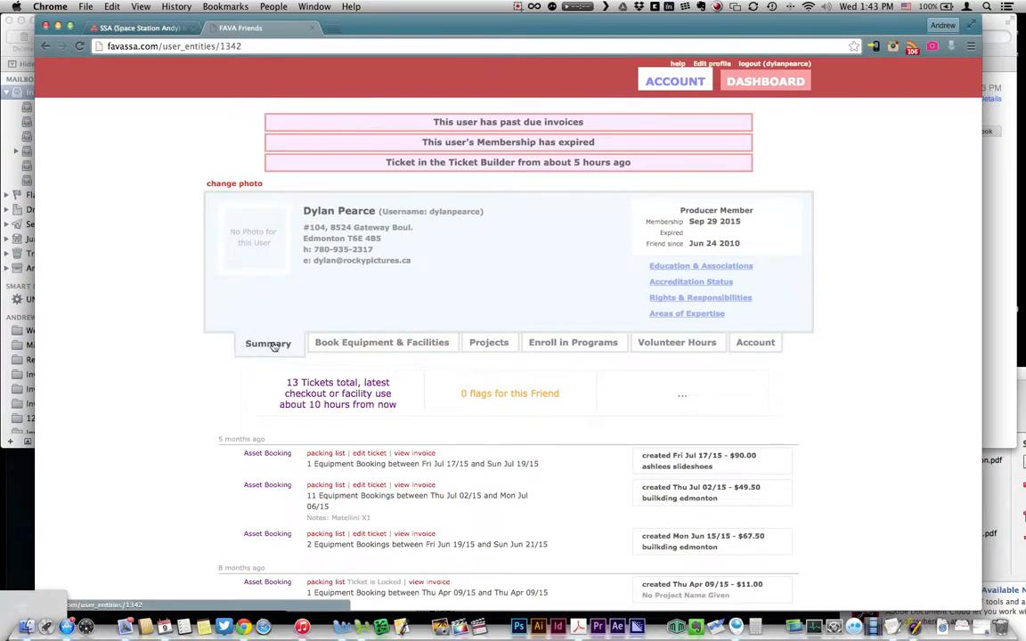
Step: Scroll through the Summary ticket list and back to the top
scroll(220, 313, down, 4)
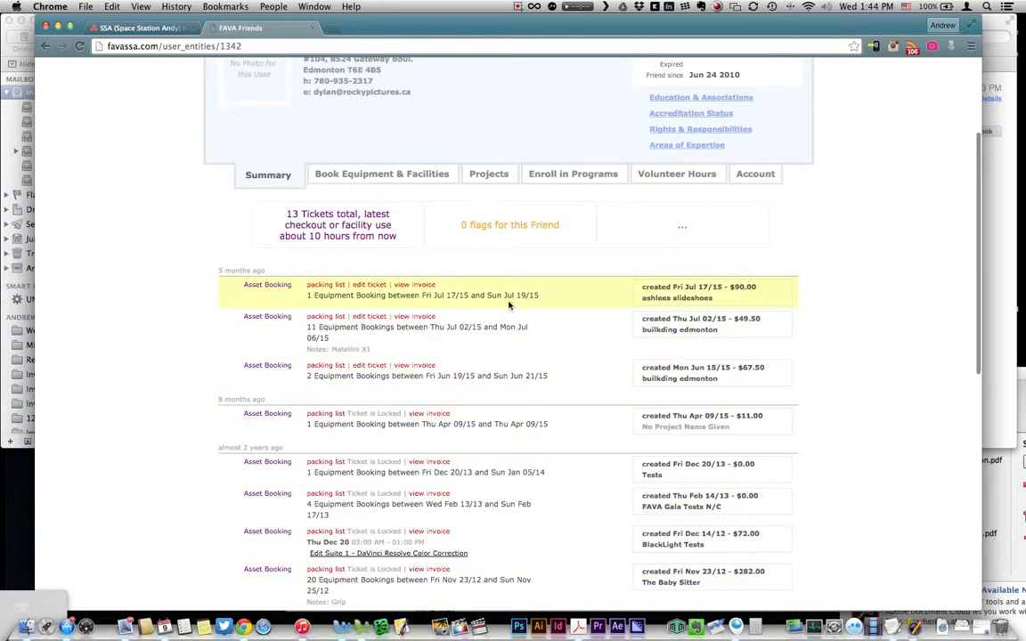
scroll(492, 313, up, 4)
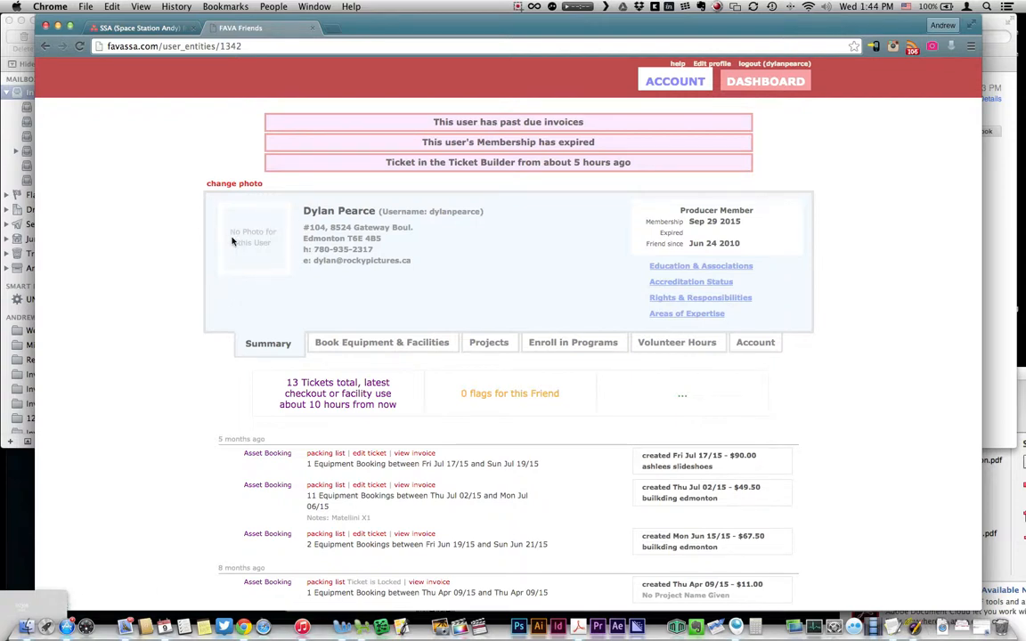
Step: Search equipment for 'red' and book the RED EPIC for December 8
click(409, 350)
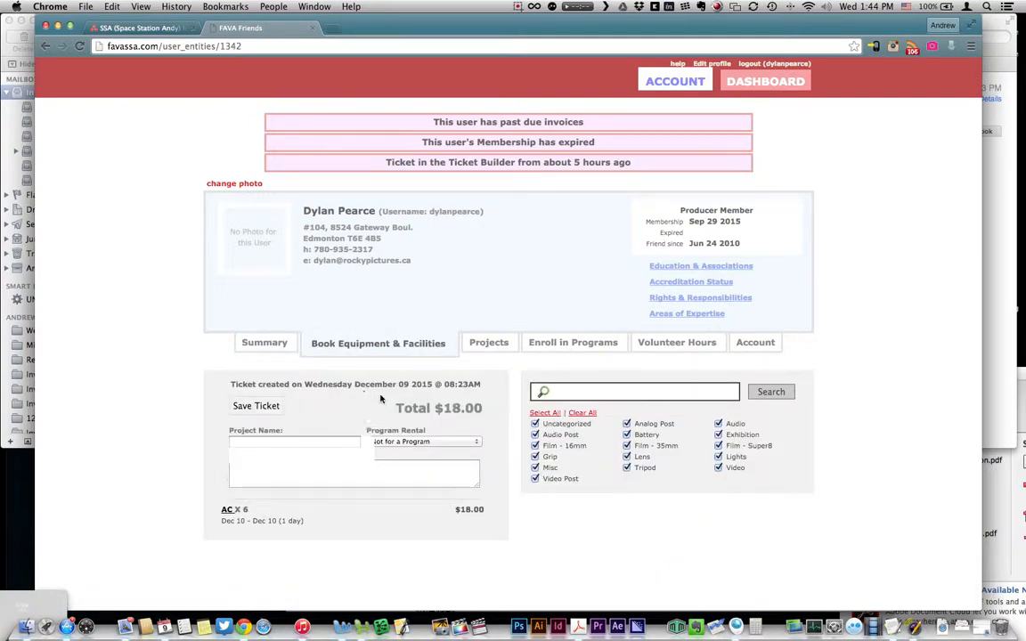
click(616, 395)
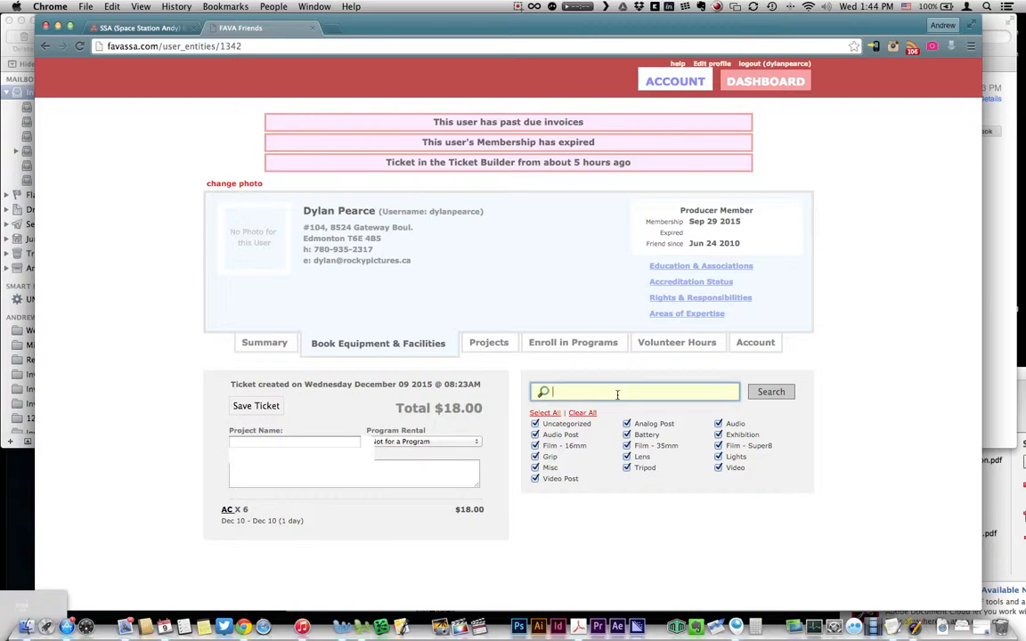
text(red)
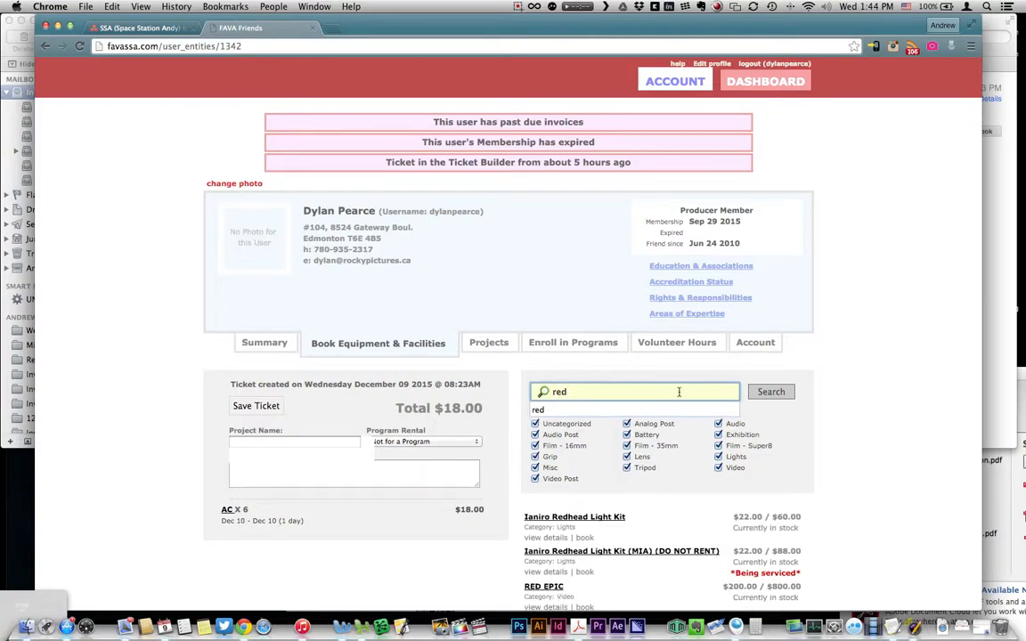
scroll(756, 385, down, 3)
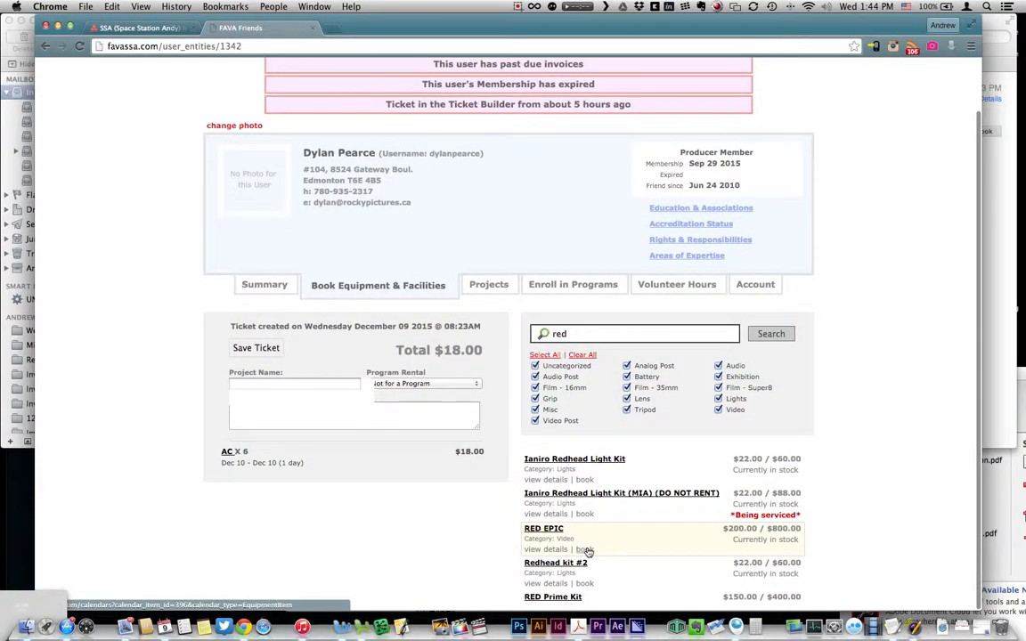
click(587, 552)
scroll(614, 426, down, 2)
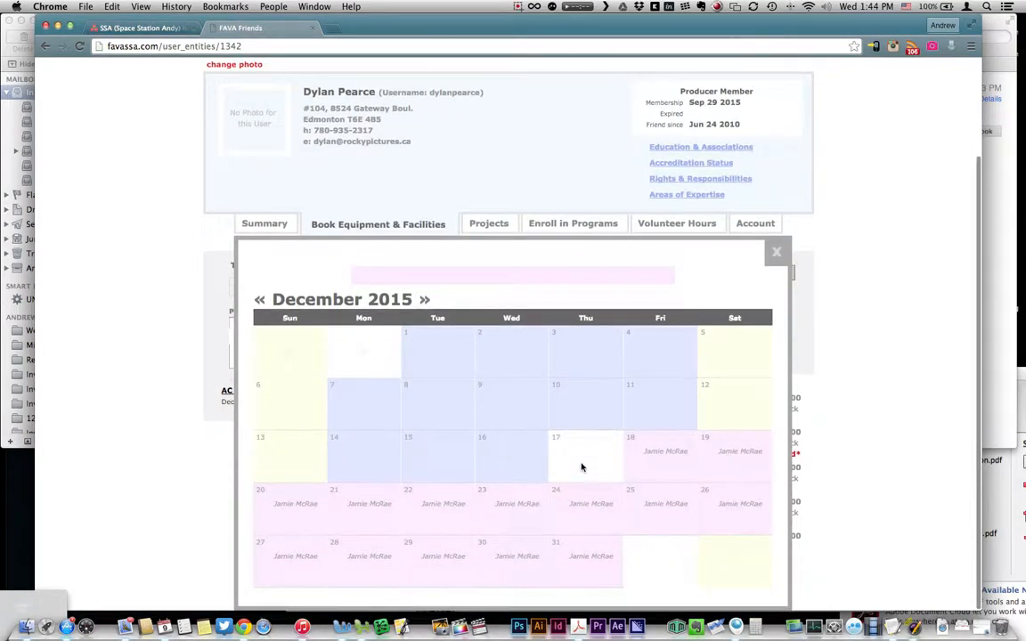
click(582, 467)
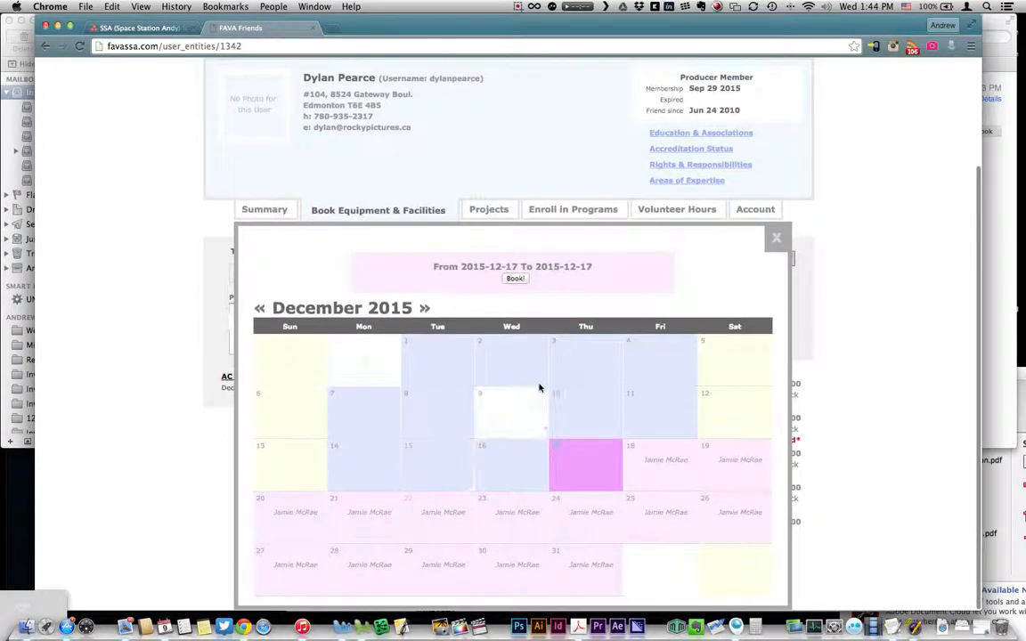
click(517, 420)
click(579, 420)
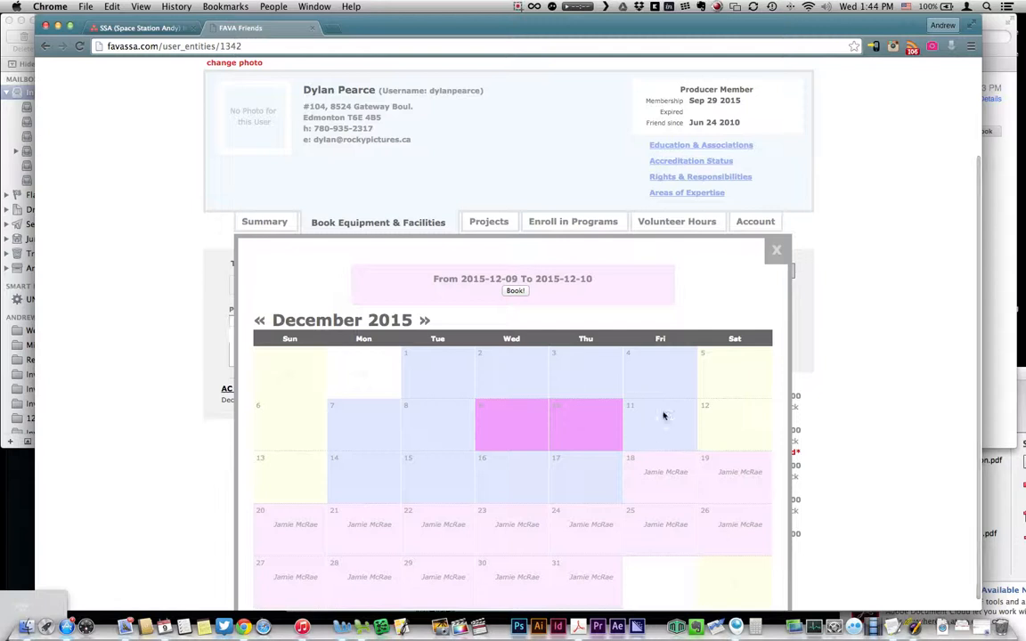
click(434, 435)
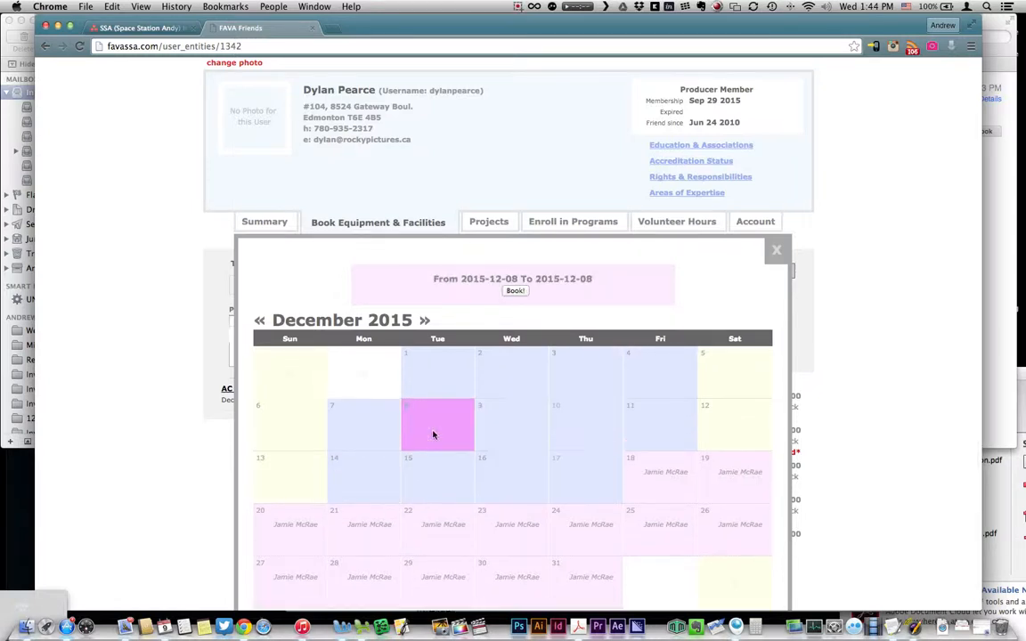
click(515, 292)
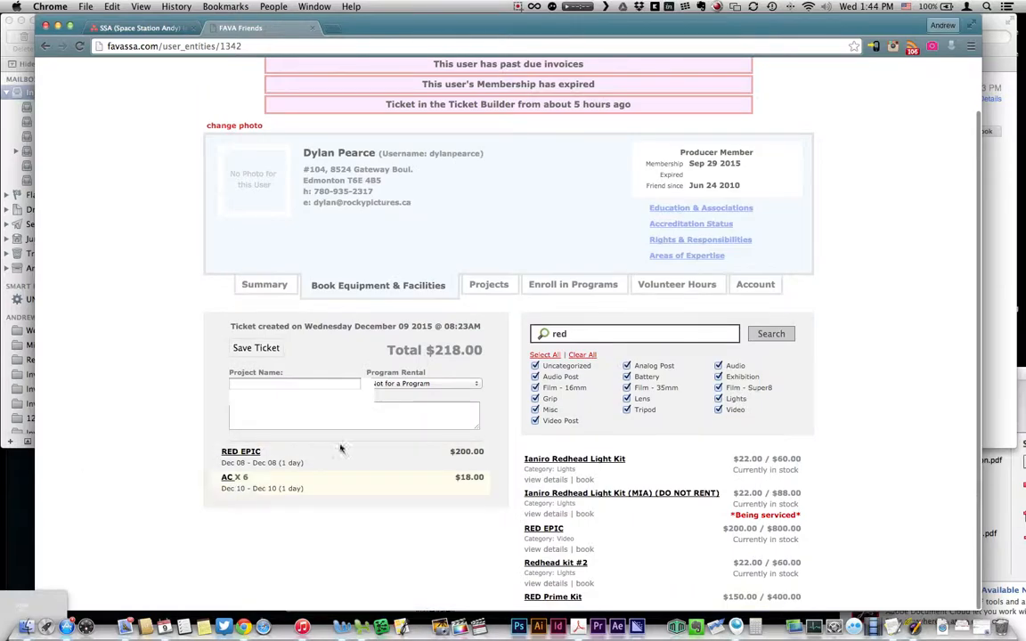
Step: Search for 'ac' and book three AC for December 9, totalling $227.00
scroll(580, 467, down, 1)
drag(586, 335, 507, 328)
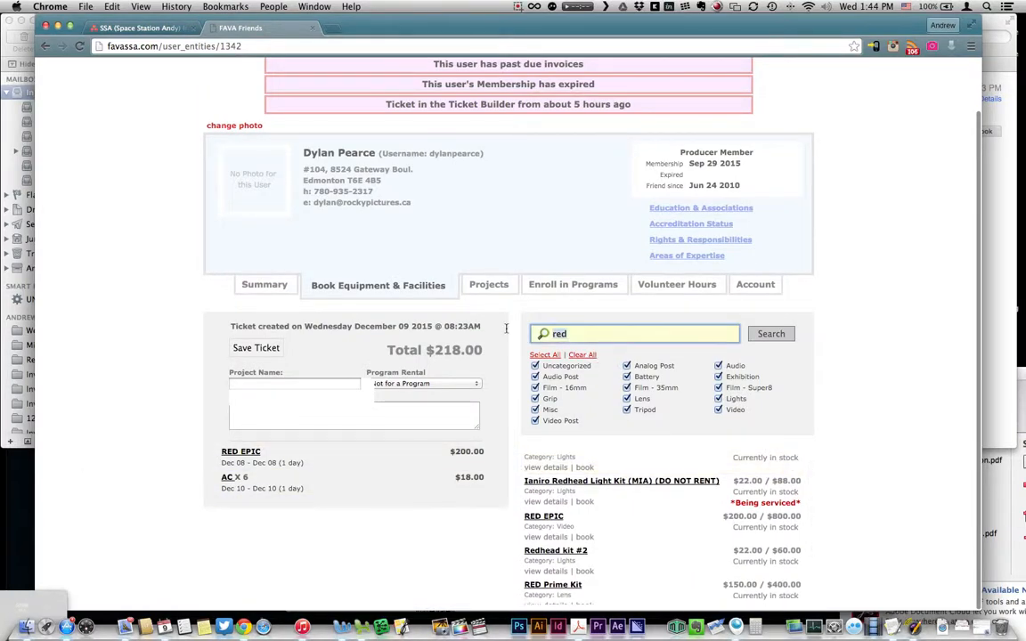
text(ac)
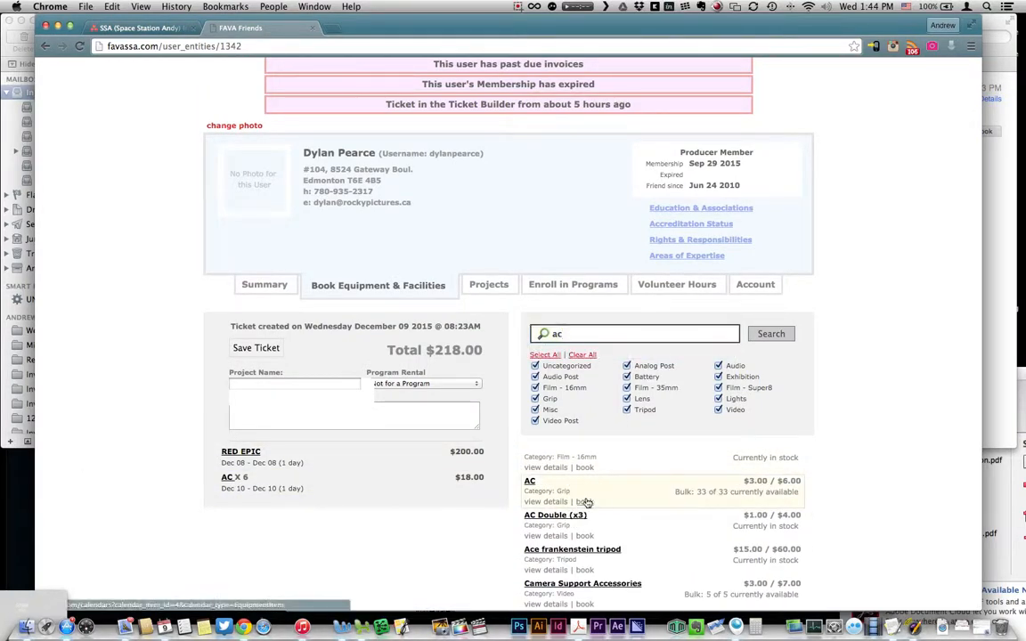
click(583, 501)
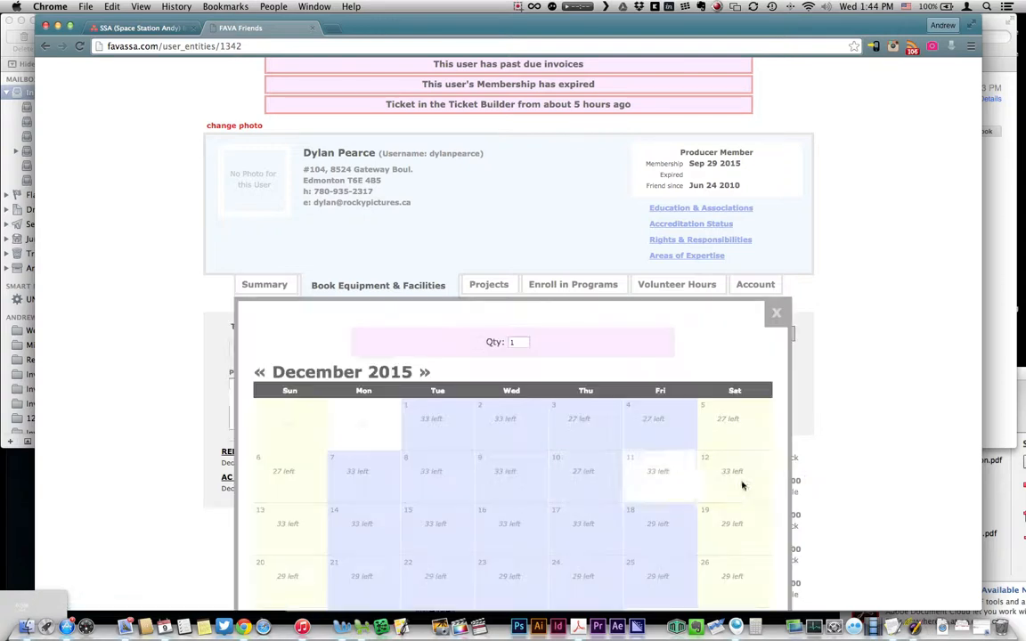
click(504, 466)
double_click(434, 342)
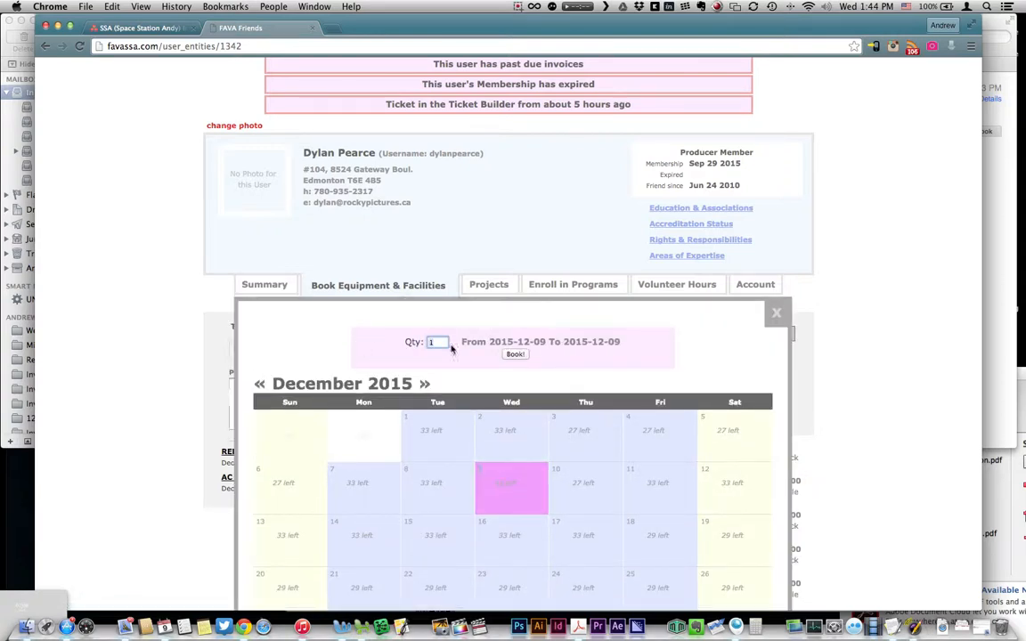
text(3)
click(517, 356)
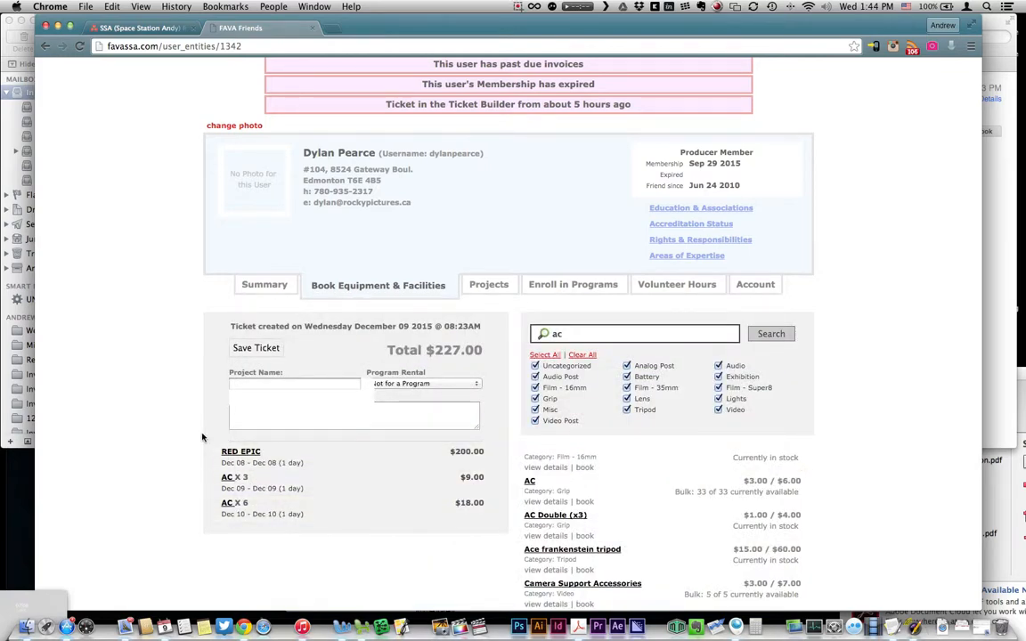
scroll(228, 440, down, 1)
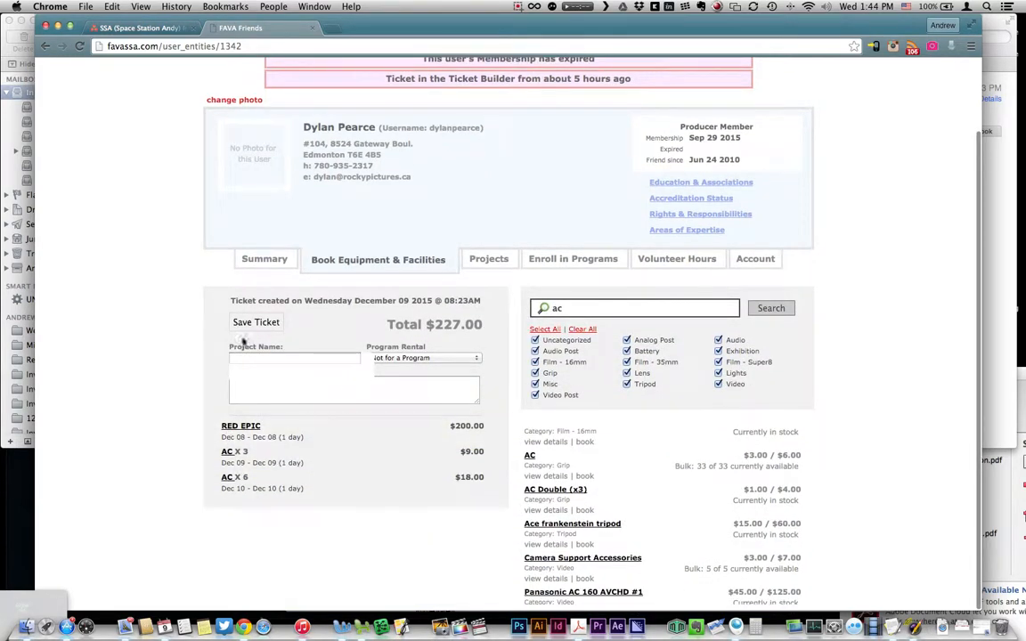
click(298, 357)
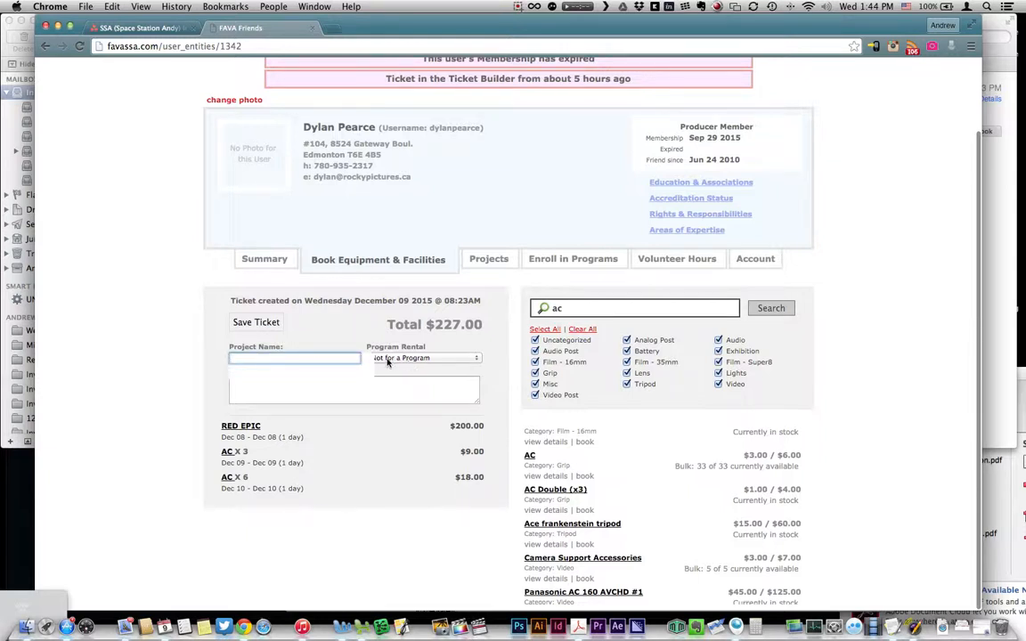
text(Test Project)
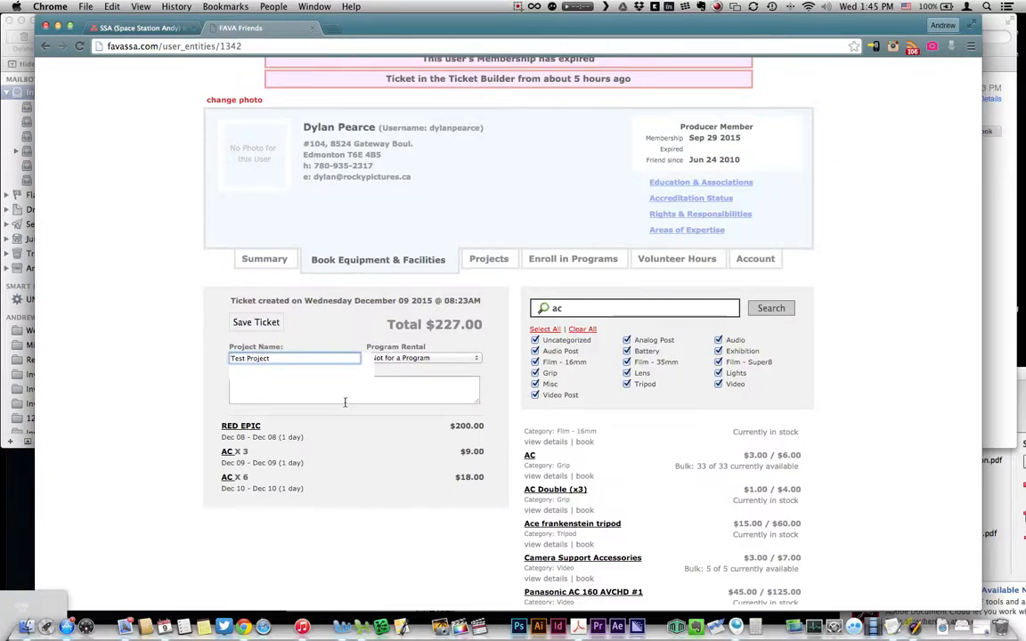
click(378, 390)
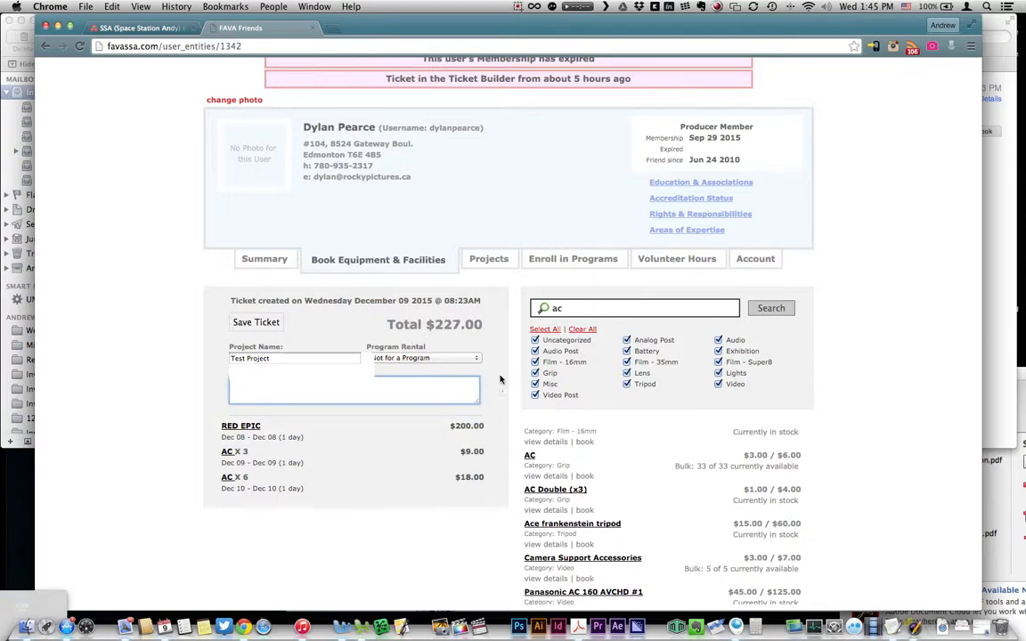
scroll(500, 379, down, 1)
scroll(499, 380, up, 1)
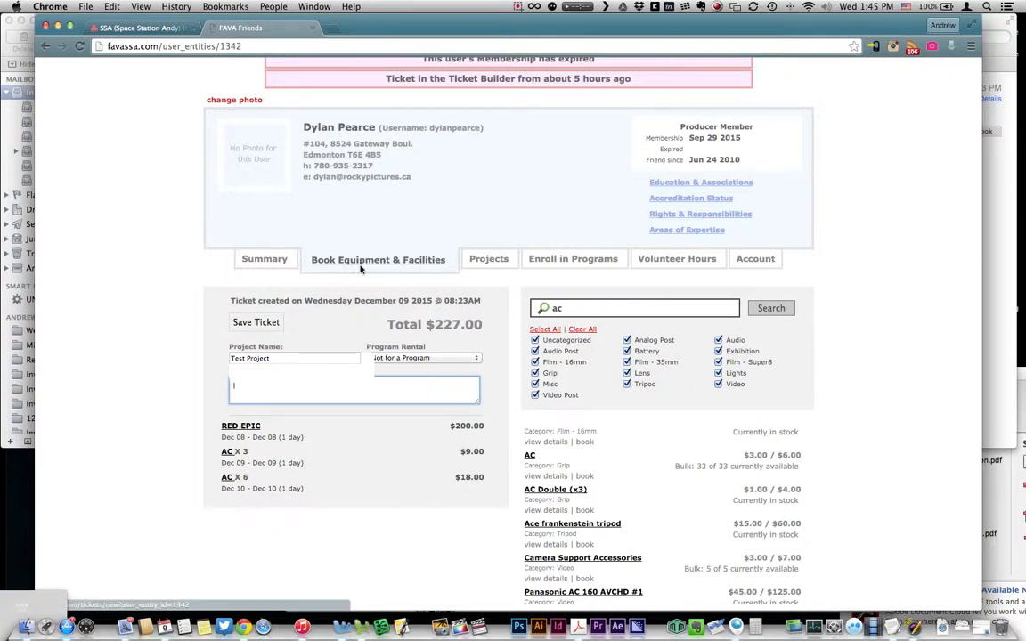
Step: On the Projects tab, toggle between the Inactive and Active project lists
click(487, 260)
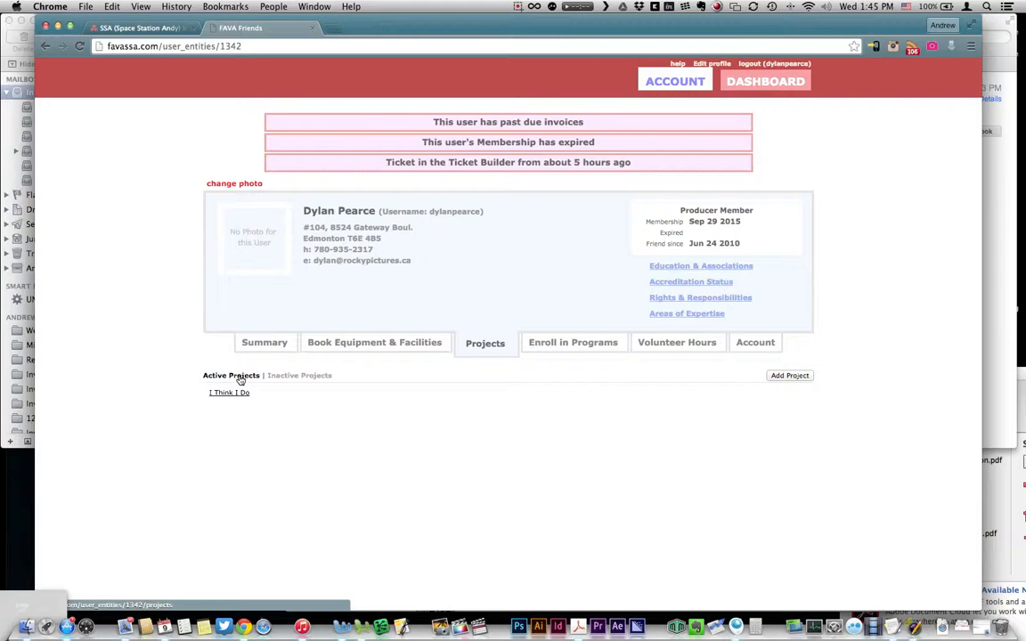
click(291, 376)
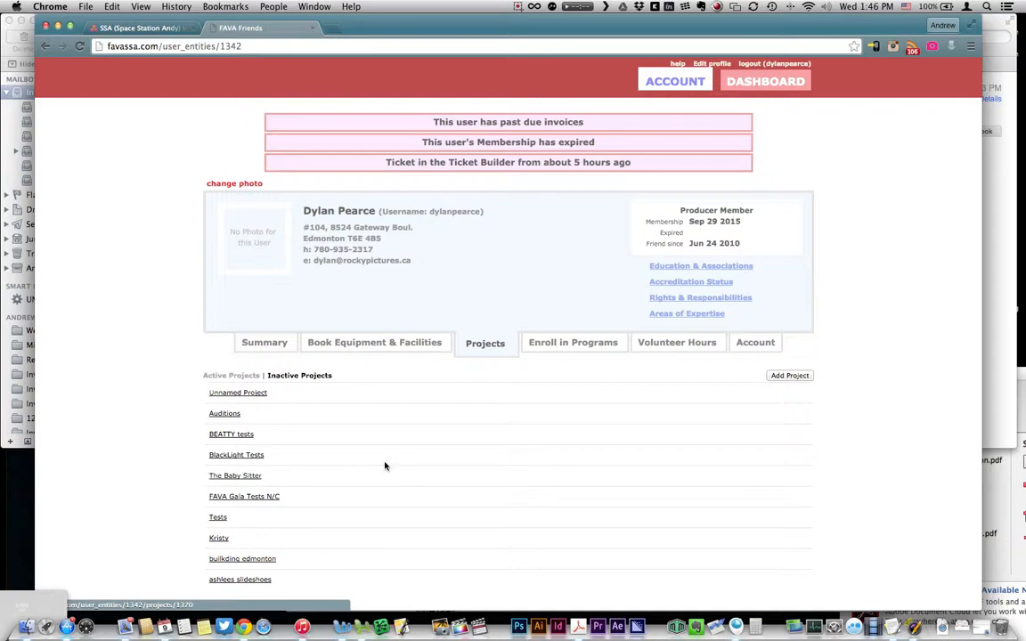
click(231, 375)
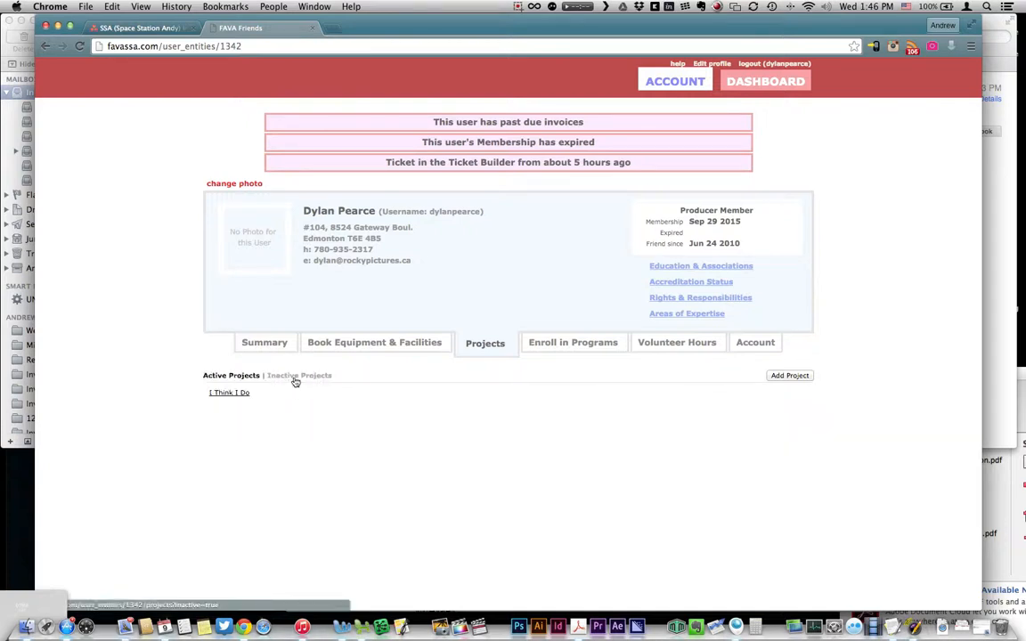
click(296, 375)
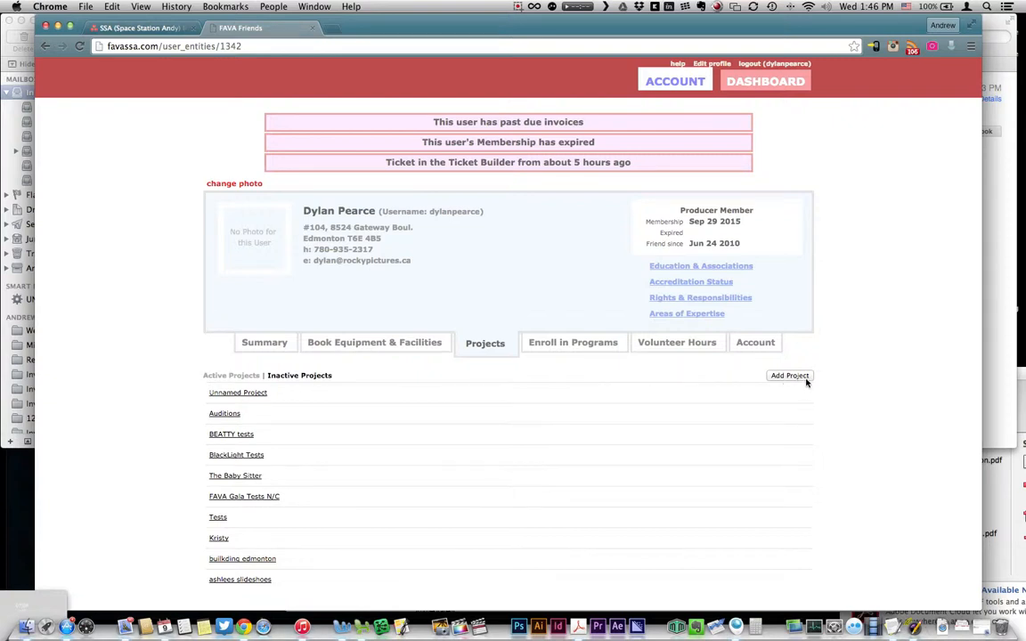
Step: Open The Baby Sitter project and add a Type short attribute of Short Film
click(246, 481)
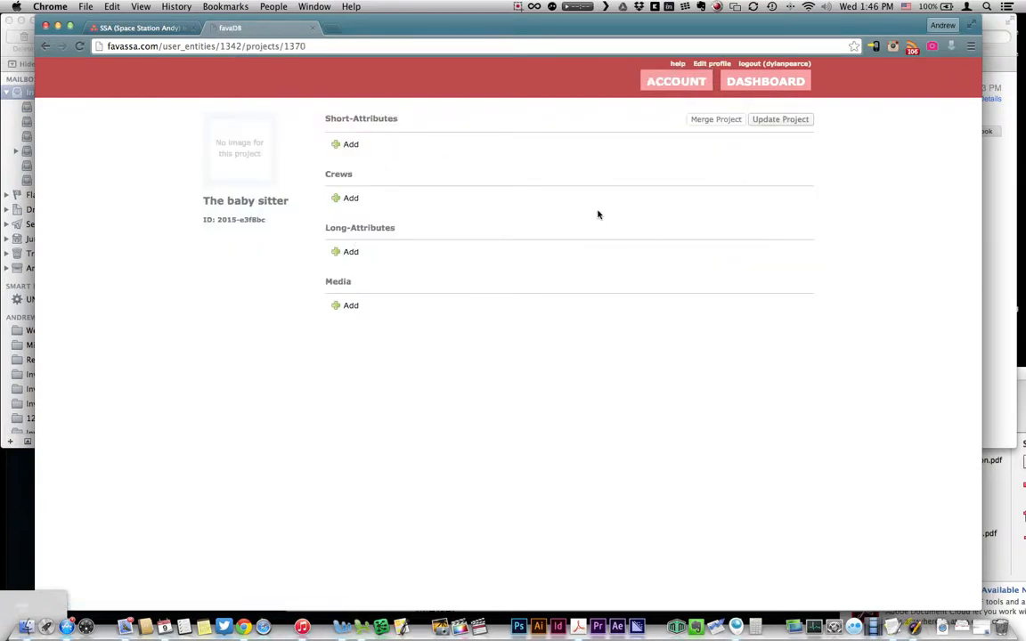
click(346, 145)
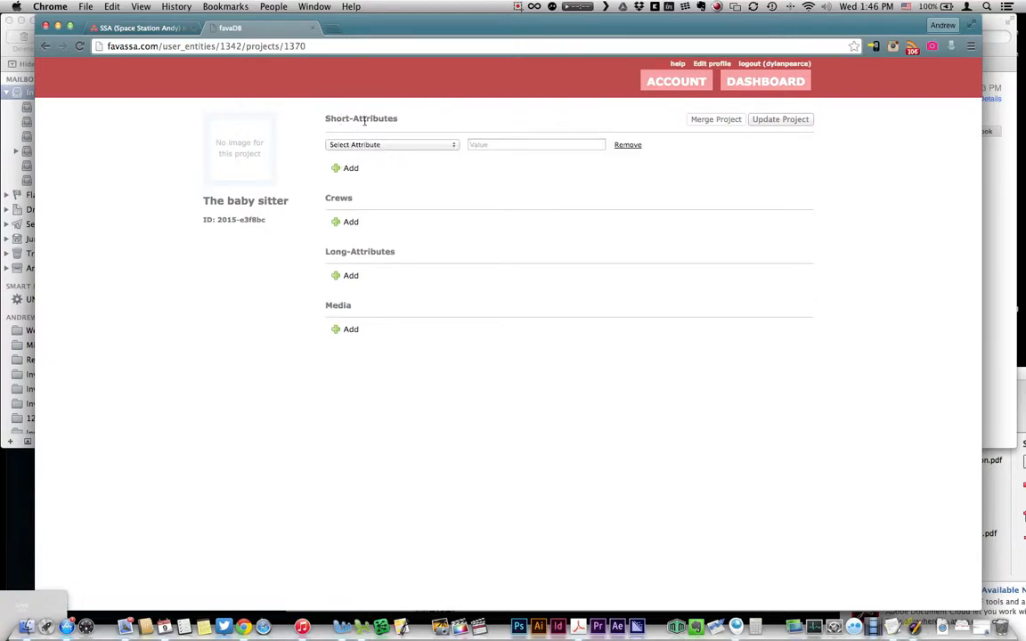
click(397, 146)
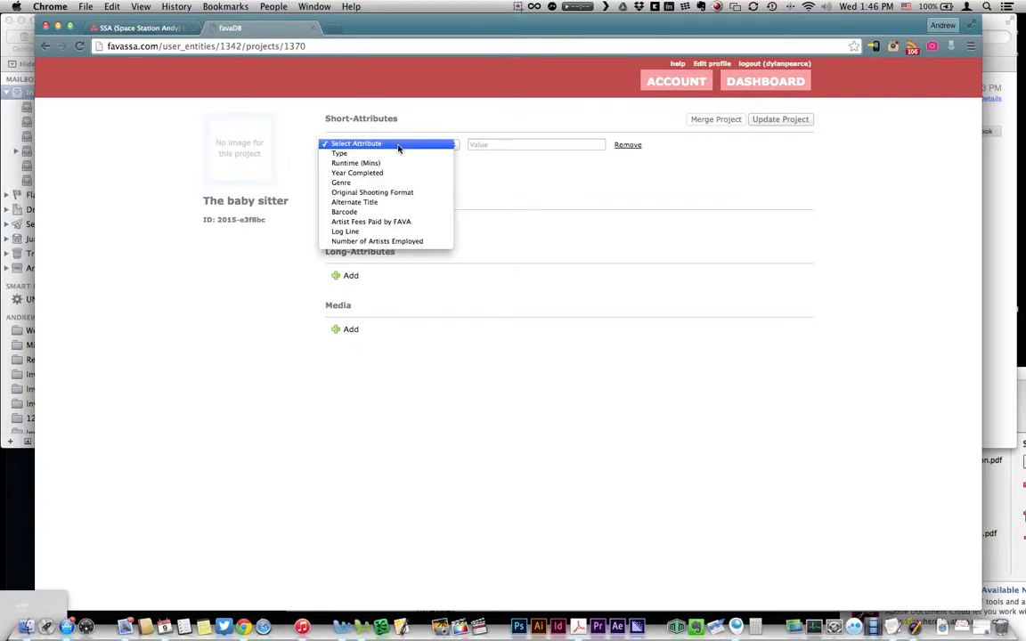
click(398, 148)
click(398, 150)
click(405, 154)
click(487, 146)
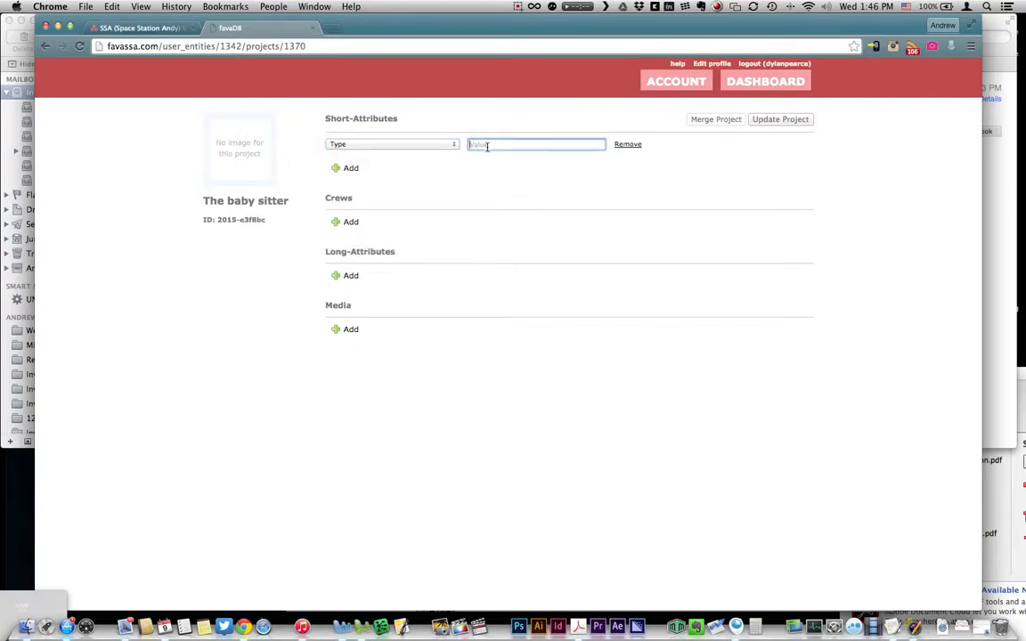
text(C)
key(BackSpace)
text(Short Film)
Step: Add short attributes Runtime (Mins) 8 and Genre Comedy
click(345, 167)
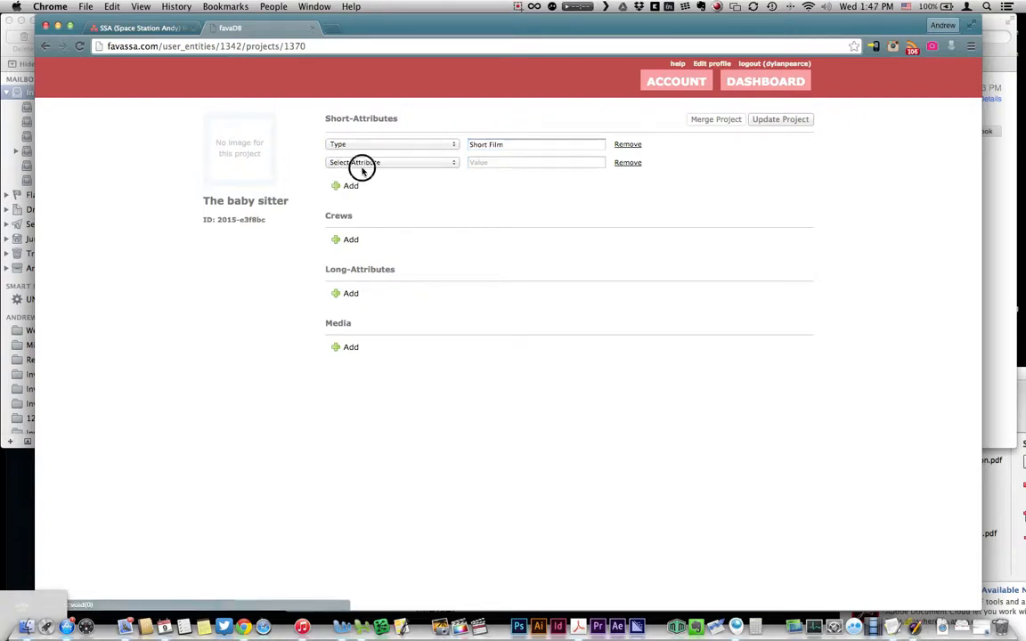
click(385, 162)
click(391, 181)
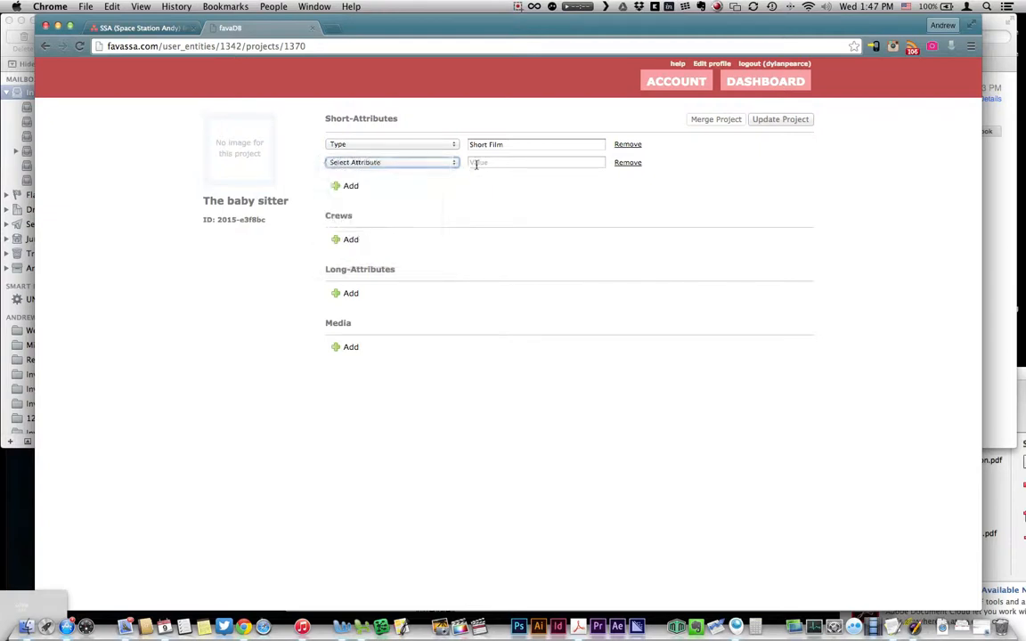
click(477, 163)
text(8)
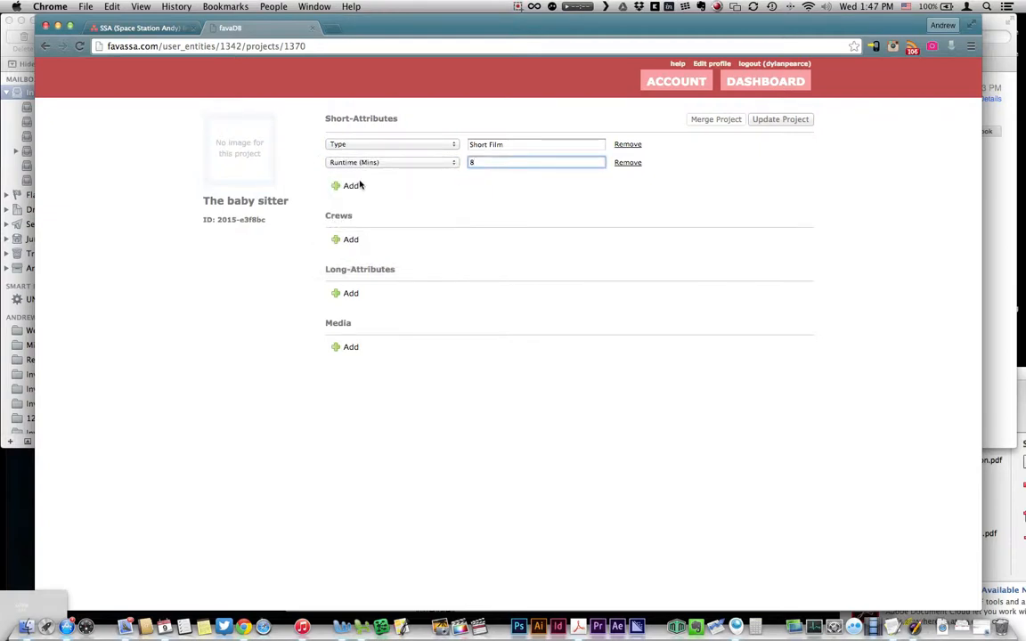
click(350, 186)
click(374, 181)
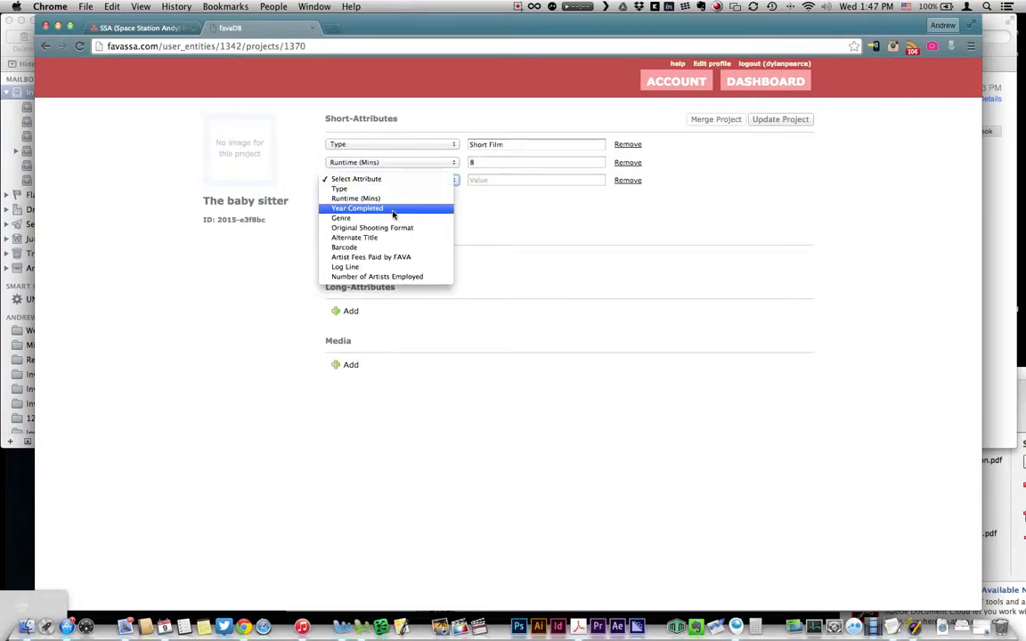
click(392, 218)
click(499, 180)
text(C)
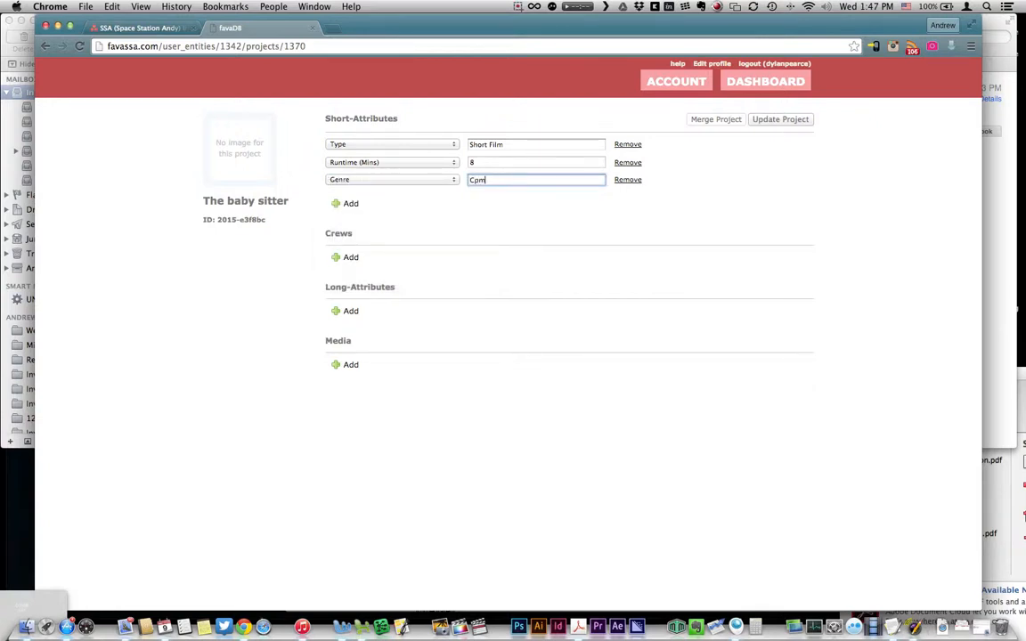
text(p)
key(BackSpace)
text(om)
key(BackSpace)
Step: Add two Original Shooting Format attributes: HD and 3D
click(340, 204)
click(337, 197)
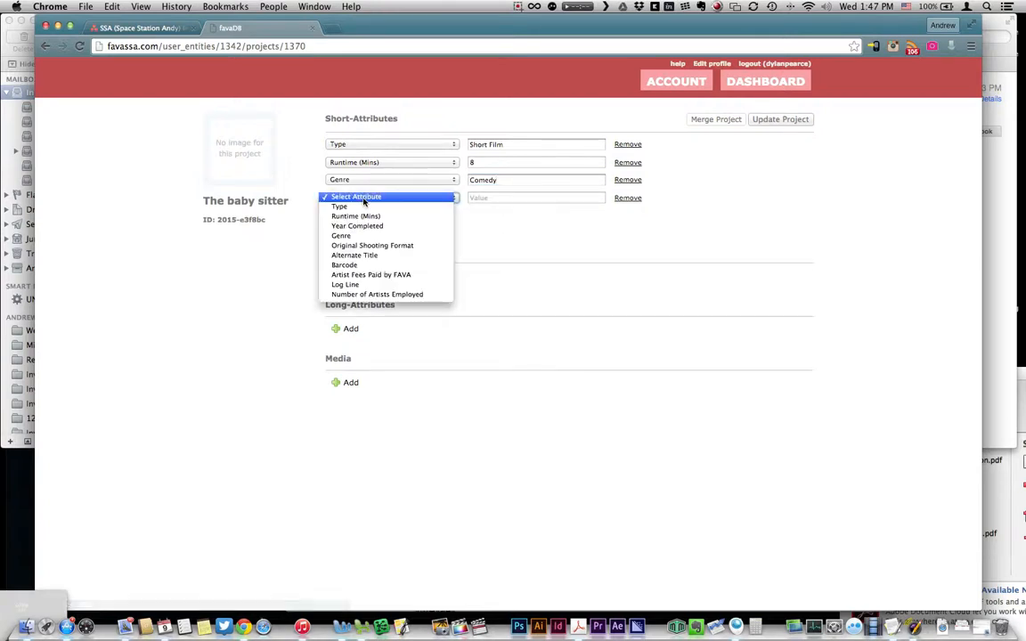
click(385, 244)
click(489, 200)
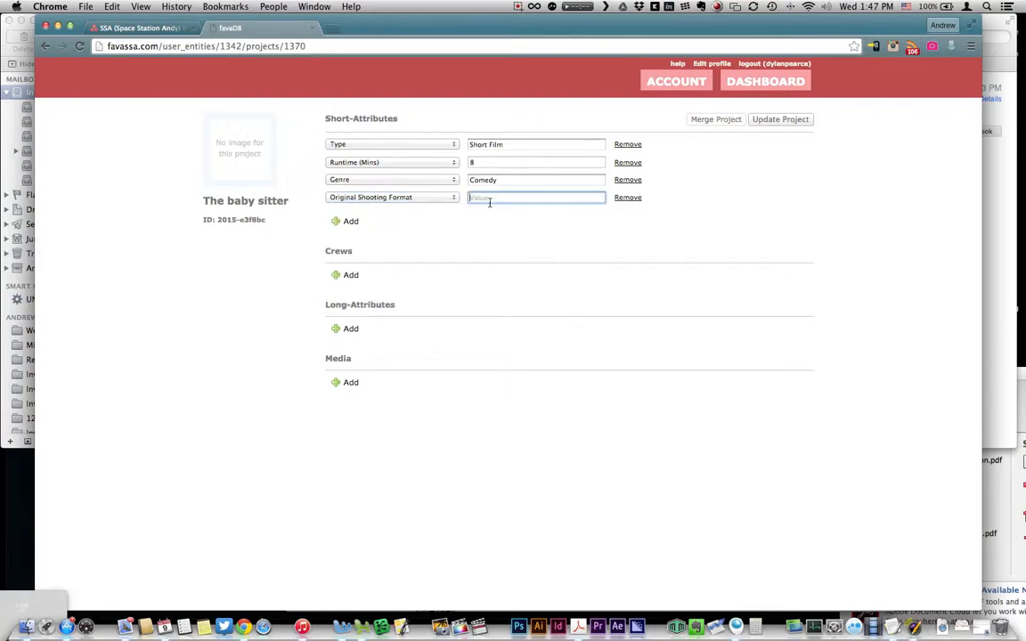
text(H)
key(BackSpace)
key(BackSpace)
click(350, 222)
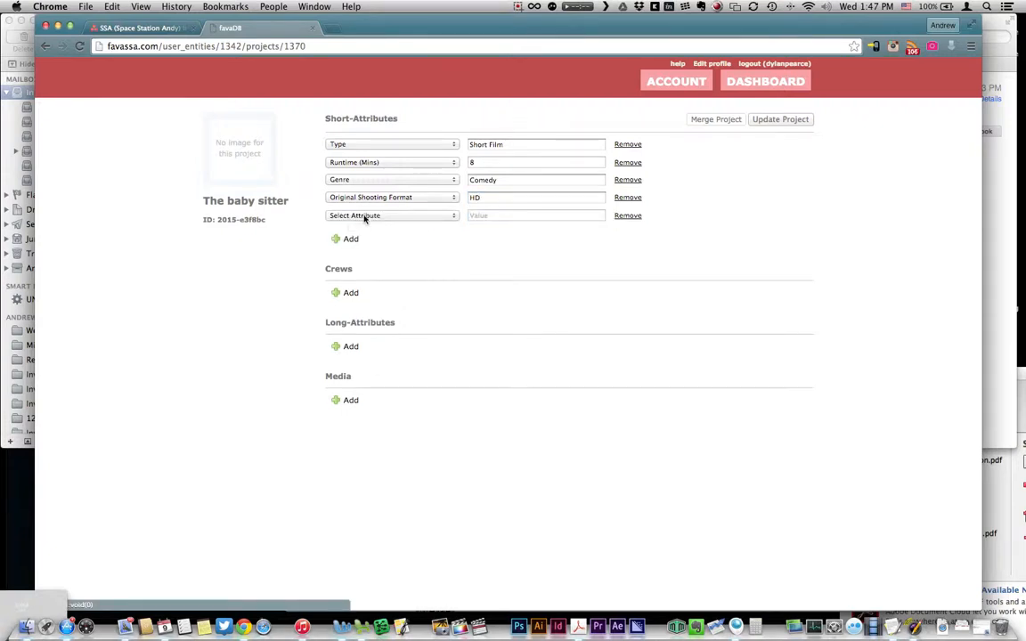
click(347, 216)
click(386, 263)
click(522, 214)
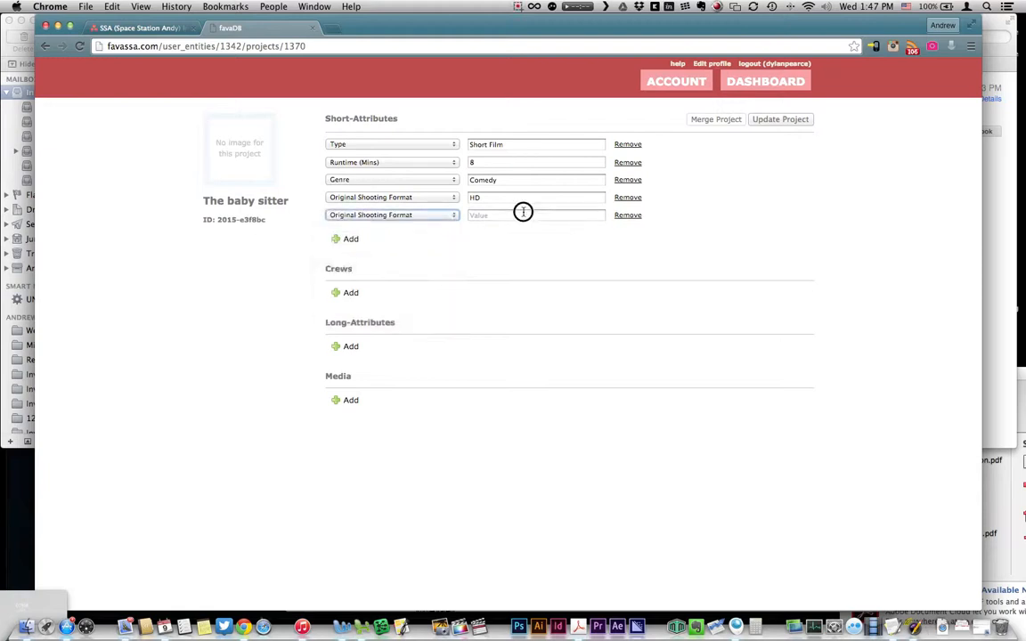
text(3D)
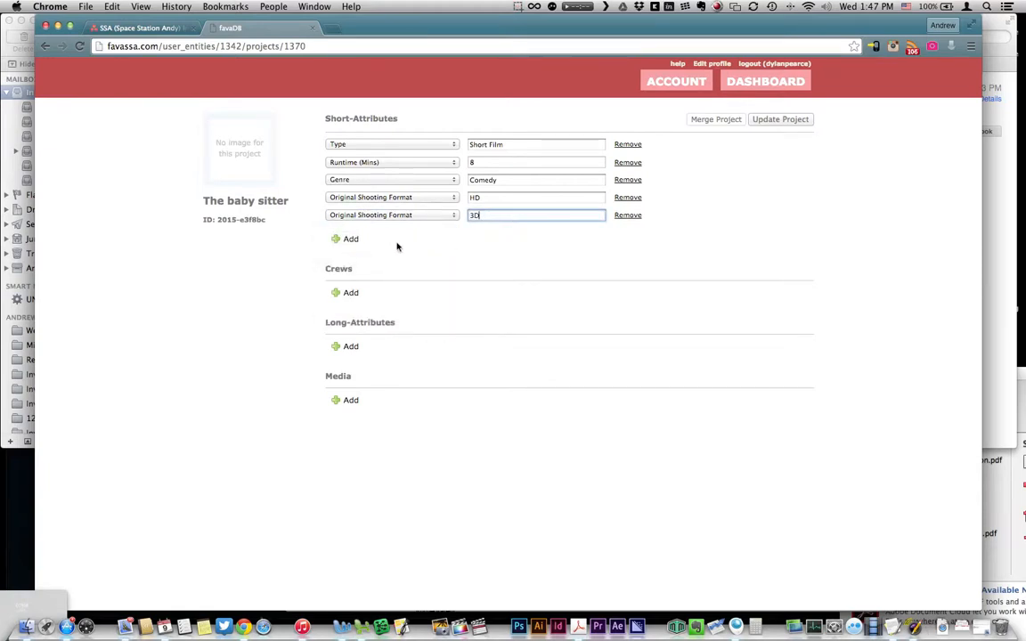
Step: Add the Log Line 'A baby sitter plays with the imagination of the kids'
click(348, 241)
click(352, 233)
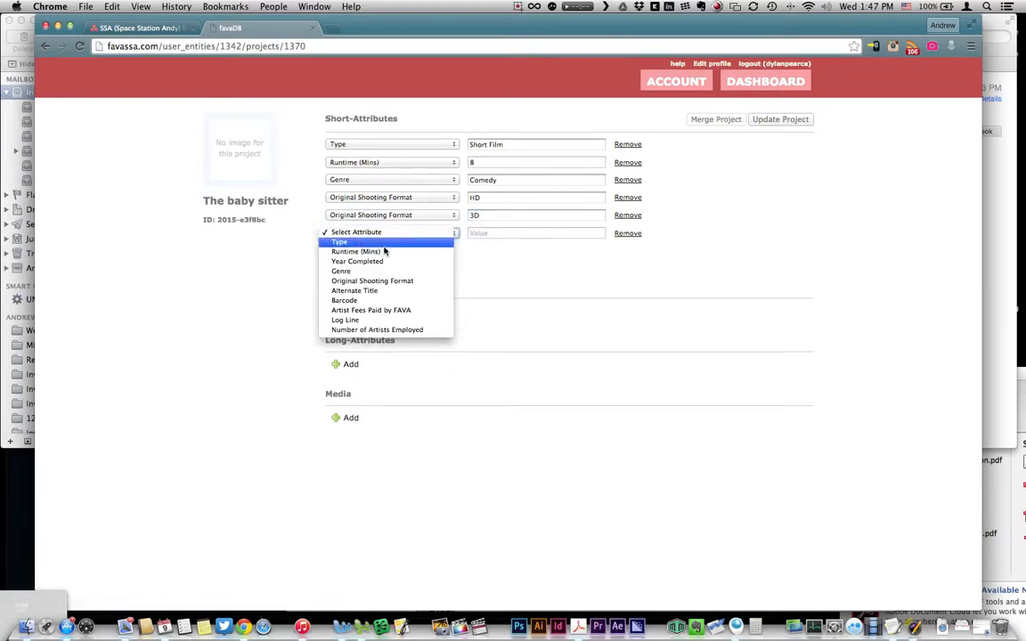
click(423, 319)
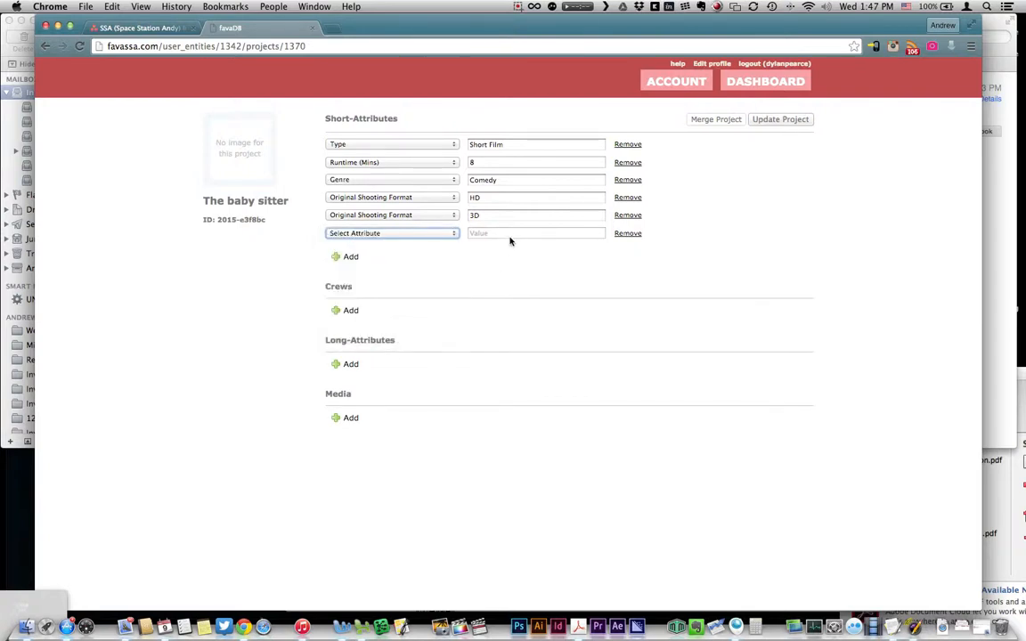
click(511, 234)
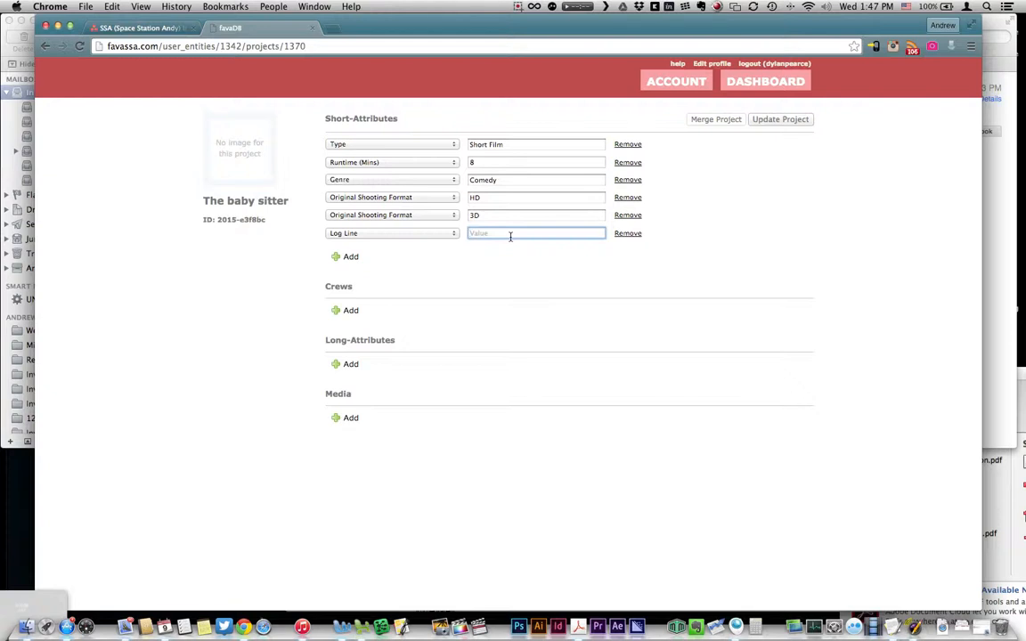
text(A baby)
text( sitter plays with)
text( the imagination of the k)
text(ids)
Step: Add a crew entry as Director of Photography and pick the suggested person
click(351, 312)
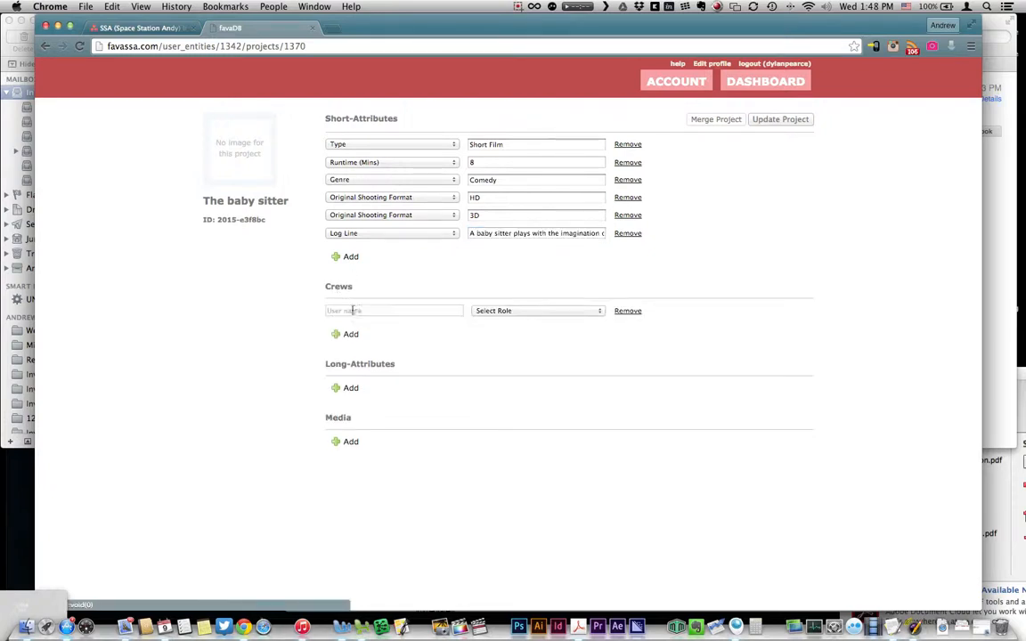
click(499, 309)
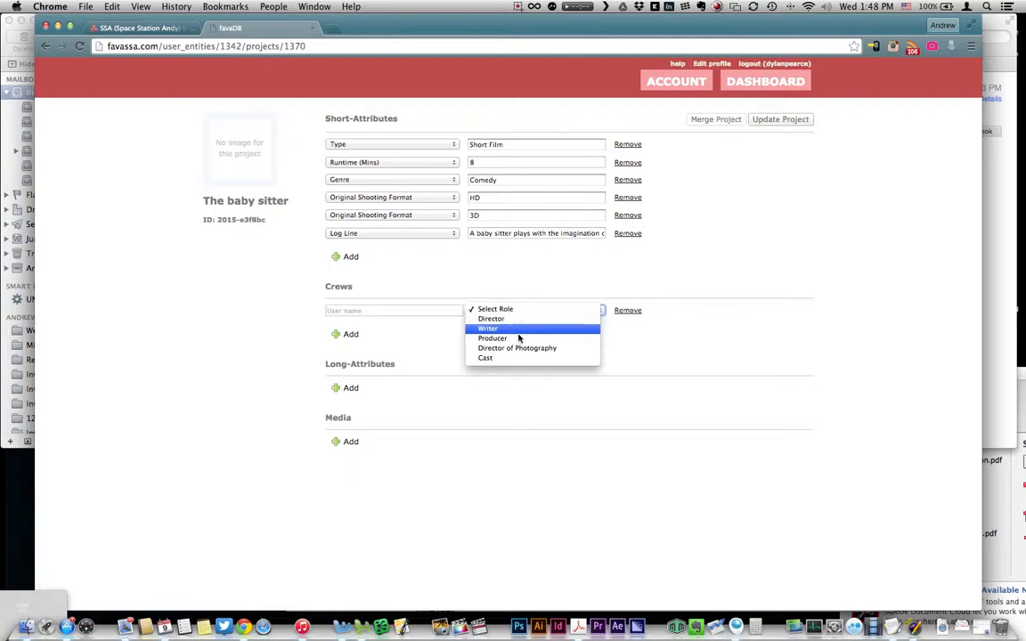
click(516, 348)
click(400, 312)
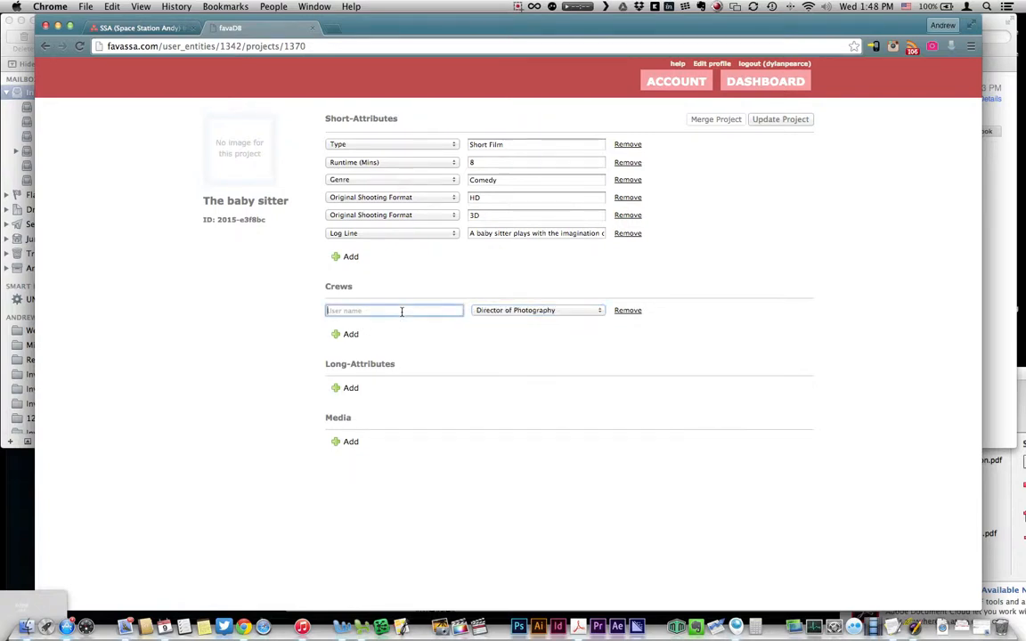
text(Andrew)
key(BackSpace)
key(BackSpace)
key(BackSpace)
key(BackSpace)
key(BackSpace)
key(BackSpace)
text(Scholo)
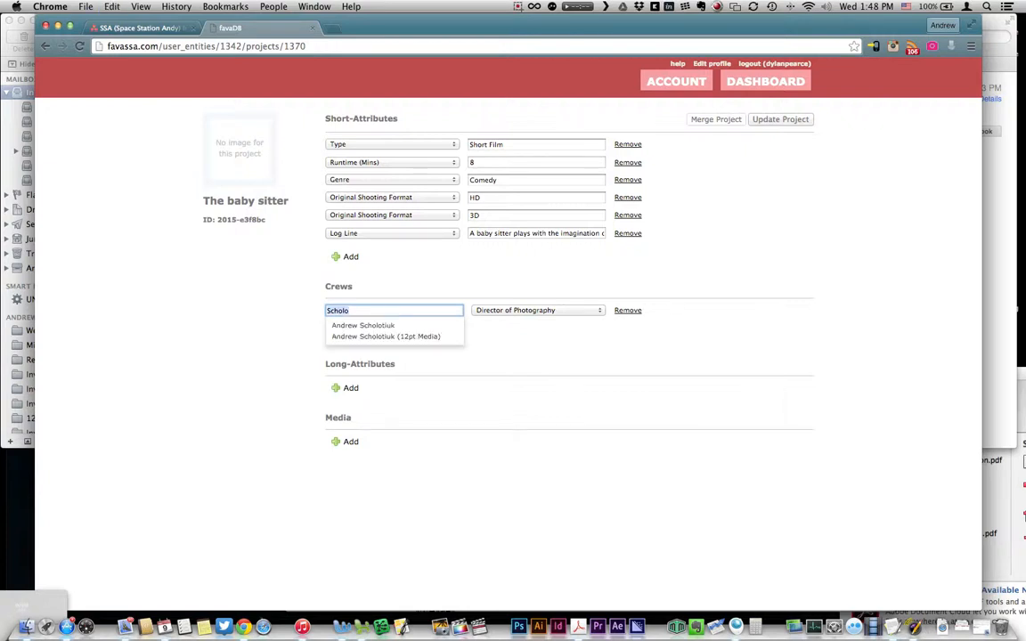
click(372, 327)
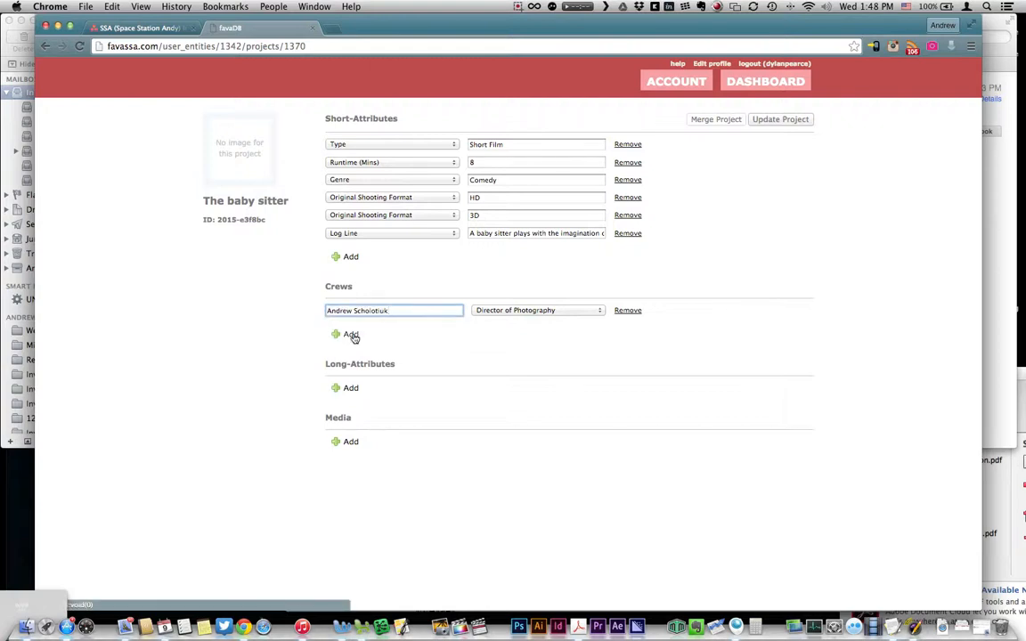
Step: Add a second crew row and try several names, leaving the name cleared
click(350, 334)
click(485, 329)
click(413, 342)
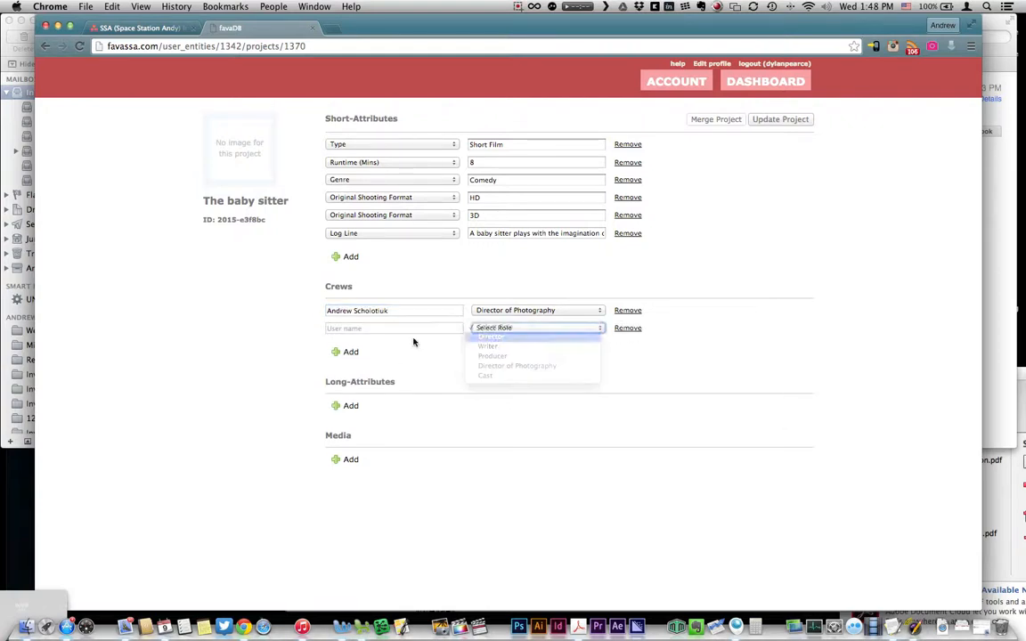
click(407, 328)
text(Dyl)
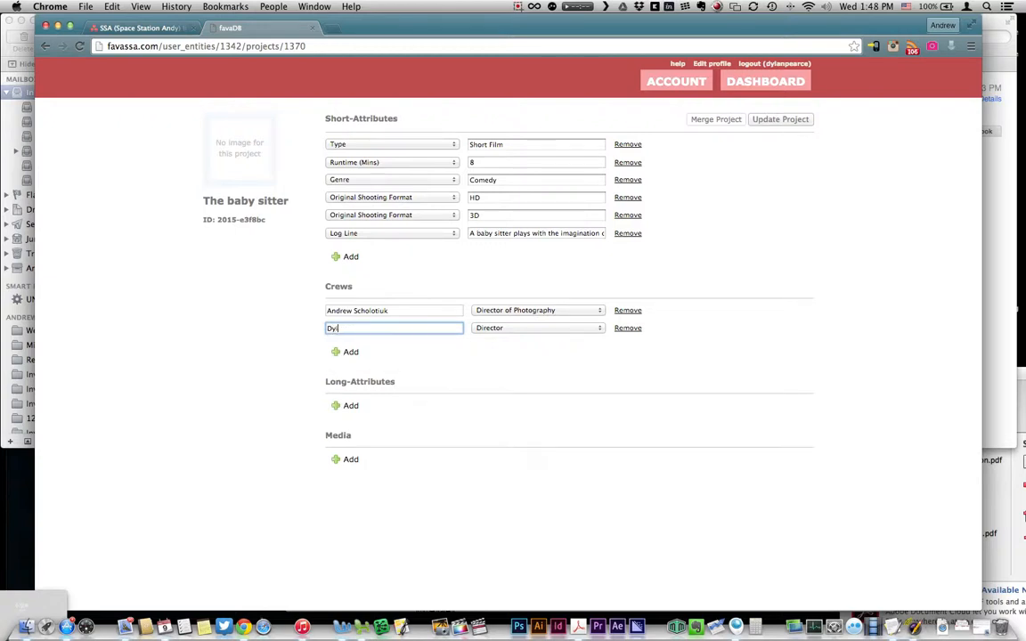
text(a)
key(BackSpace)
key(BackSpace)
key(BackSpace)
key(BackSpace)
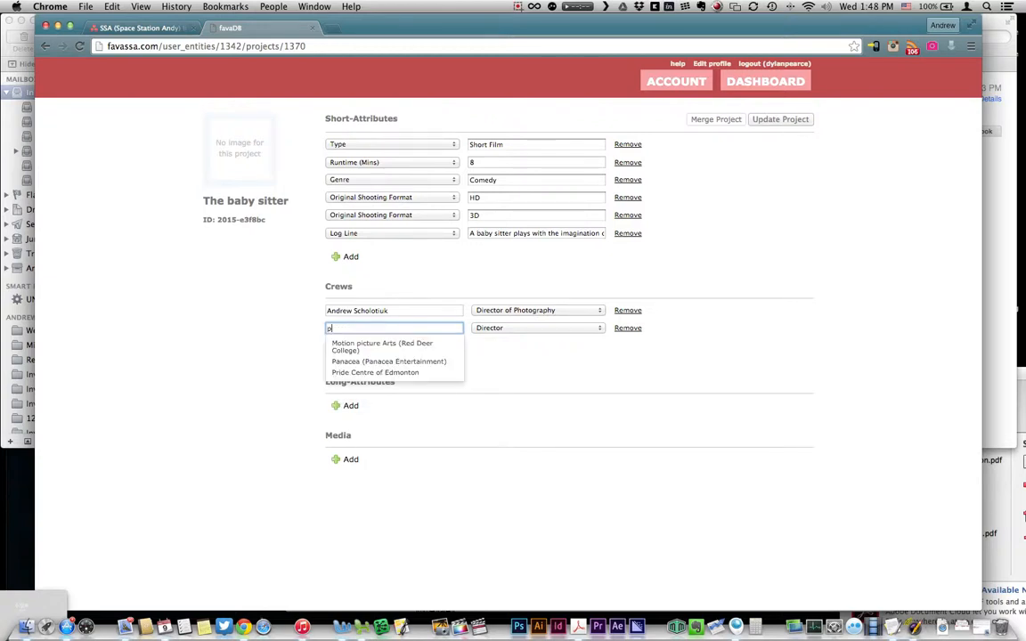
text(pE)
key(BackSpace)
key(BackSpace)
text(Pe)
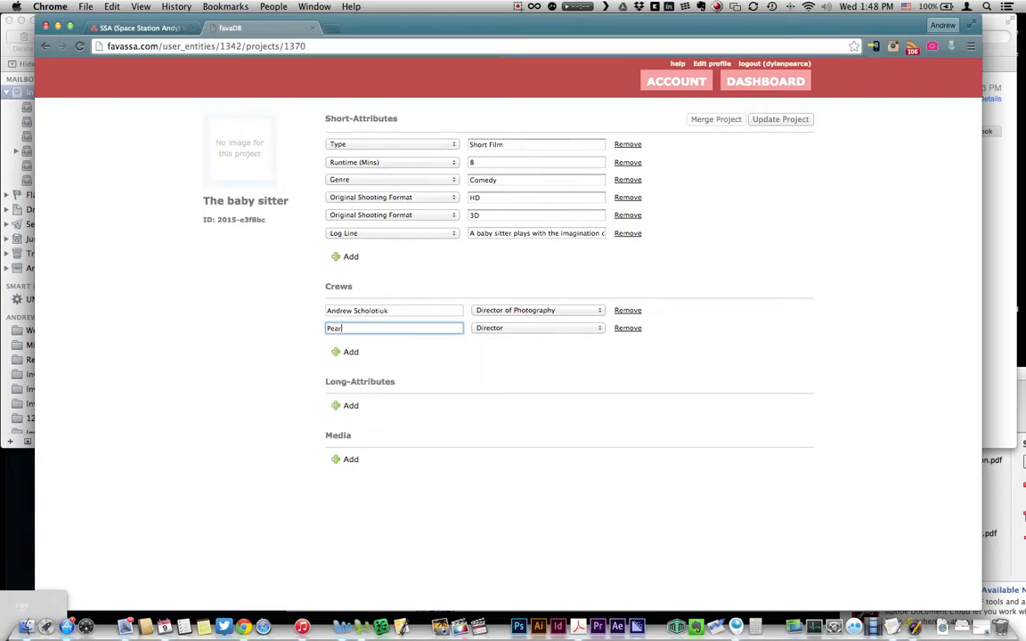
text(ar)
key(BackSpace)
key(BackSpace)
key(BackSpace)
key(BackSpace)
Step: Set the second crew row's role to Writer, leaving its name empty
click(579, 327)
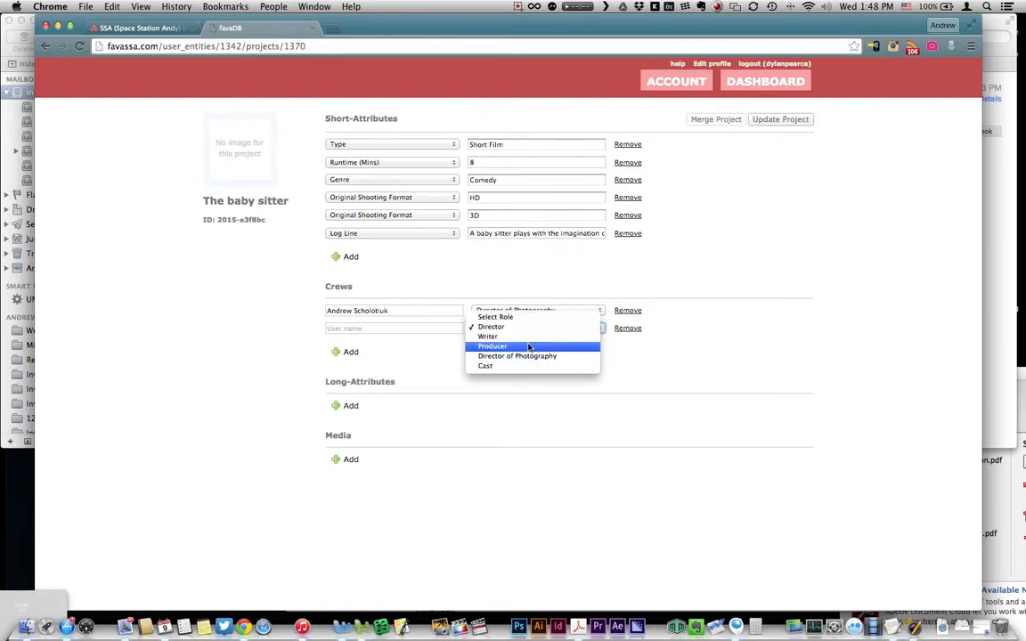
click(490, 336)
click(343, 329)
text(N)
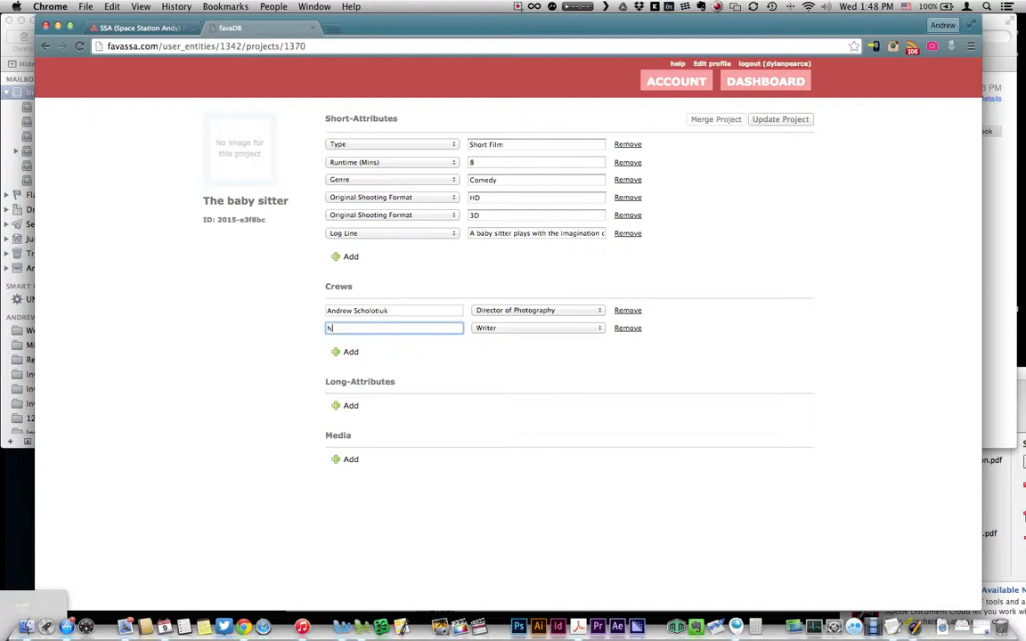
text(eil)
key(BackSpace)
key(BackSpace)
key(BackSpace)
key(BackSpace)
key(BackSpace)
text(Chas)
key(BackSpace)
key(BackSpace)
key(BackSpace)
click(308, 338)
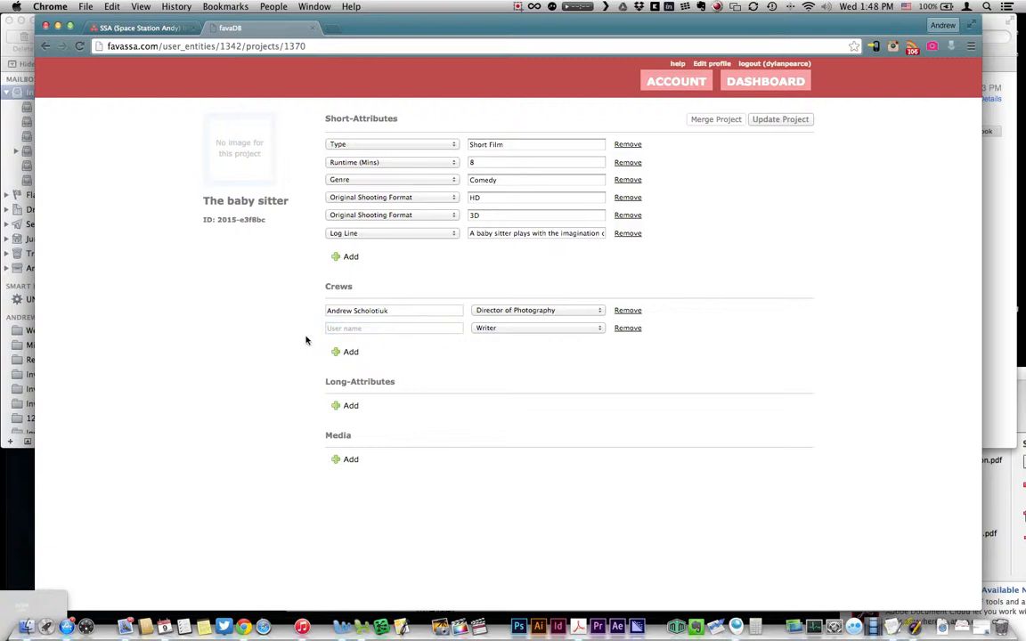
Step: Change the second crew row to Director and choose the suggested person
click(350, 407)
click(487, 329)
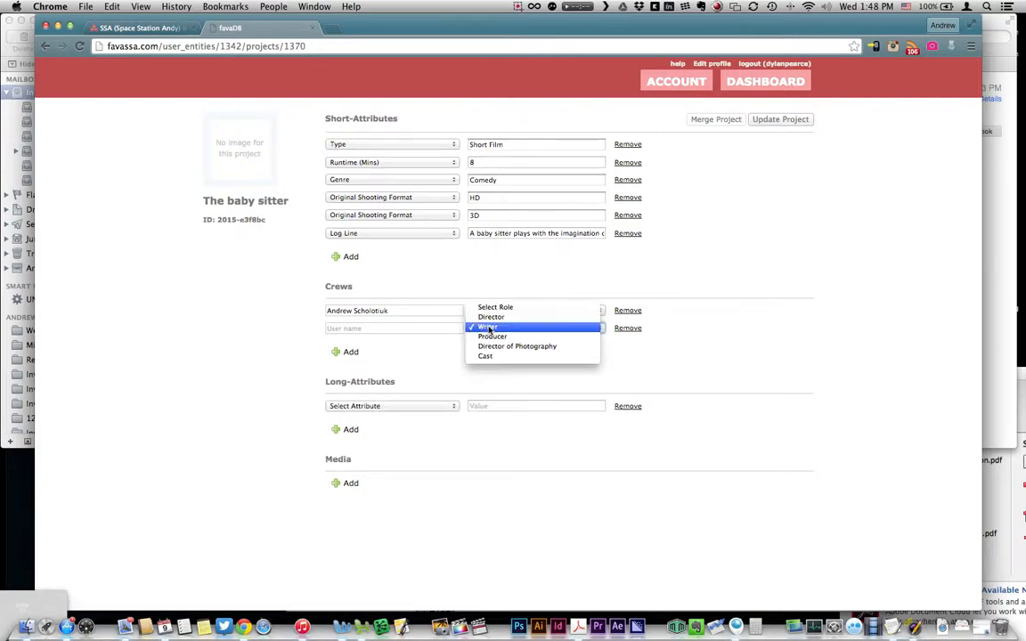
click(490, 318)
click(423, 328)
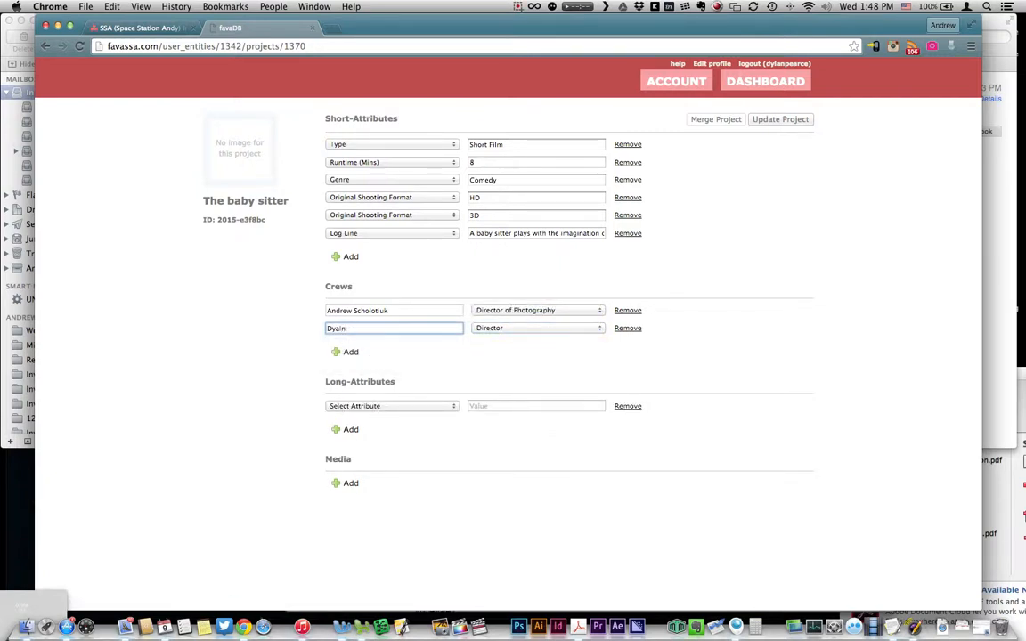
click(455, 406)
click(430, 340)
click(425, 327)
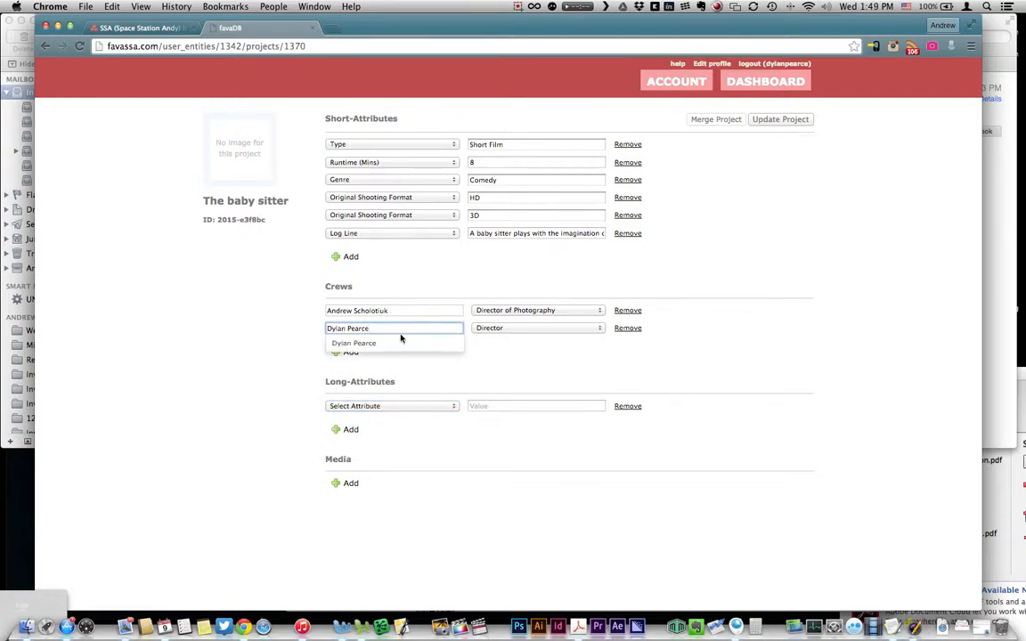
click(398, 342)
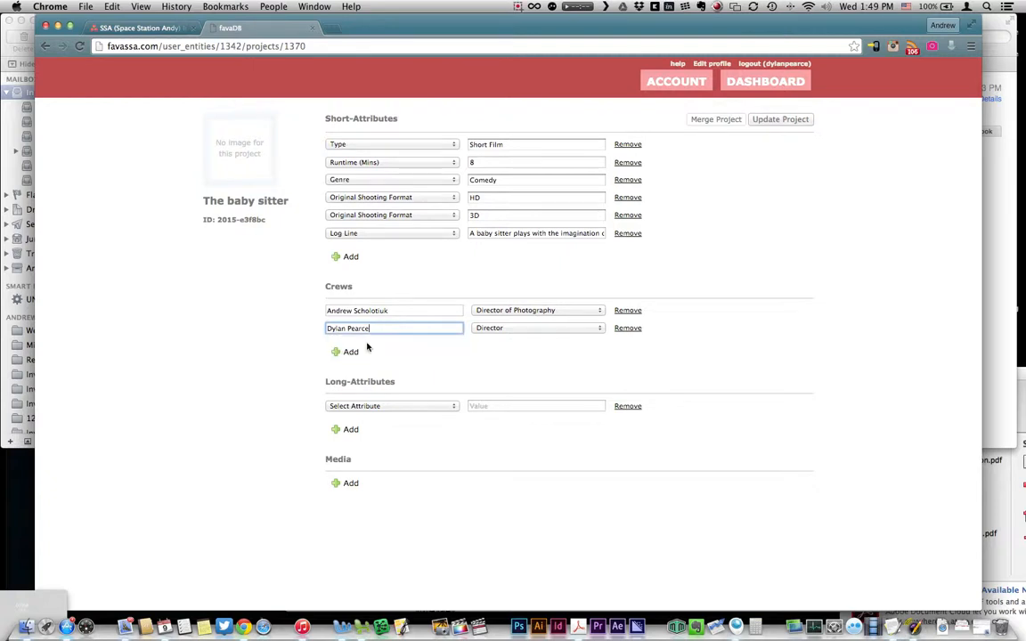
Step: Add Awards/Screenings/Festivals long attributes EIFF and TIFF
click(377, 410)
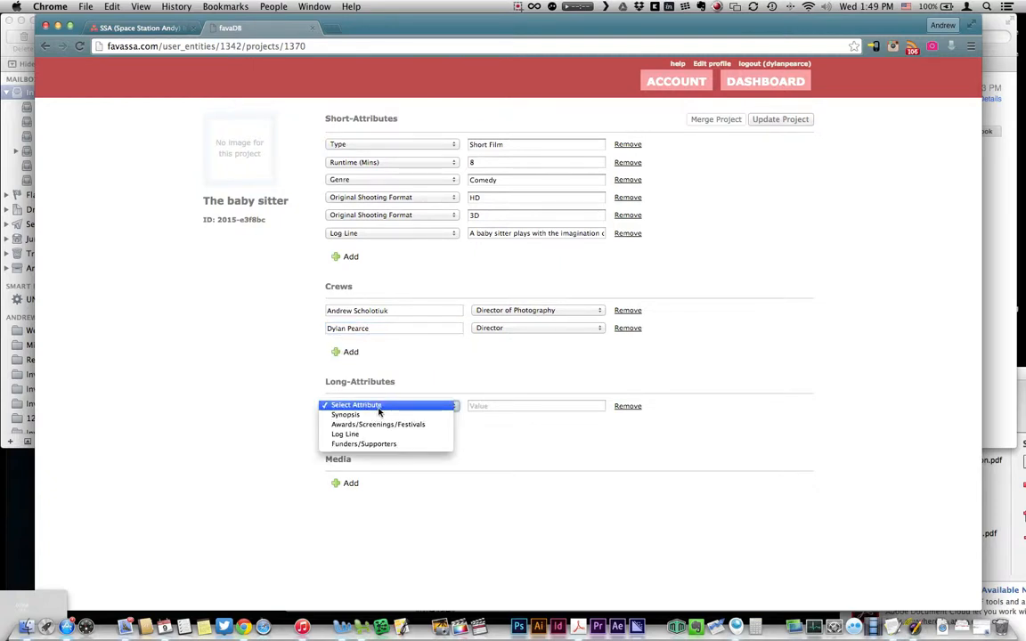
click(383, 415)
click(509, 407)
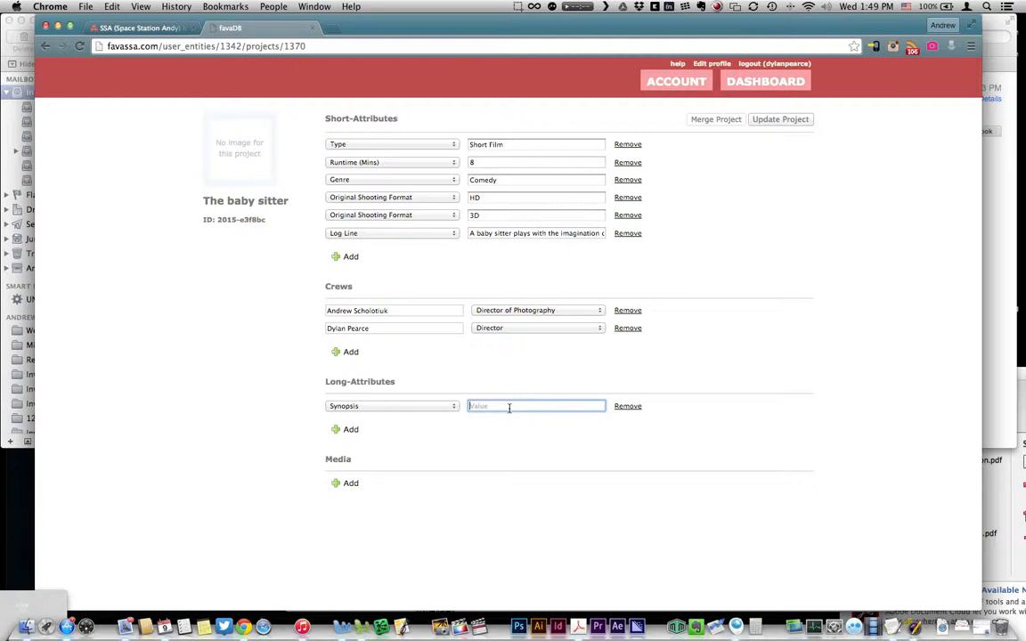
click(421, 412)
click(482, 416)
click(474, 407)
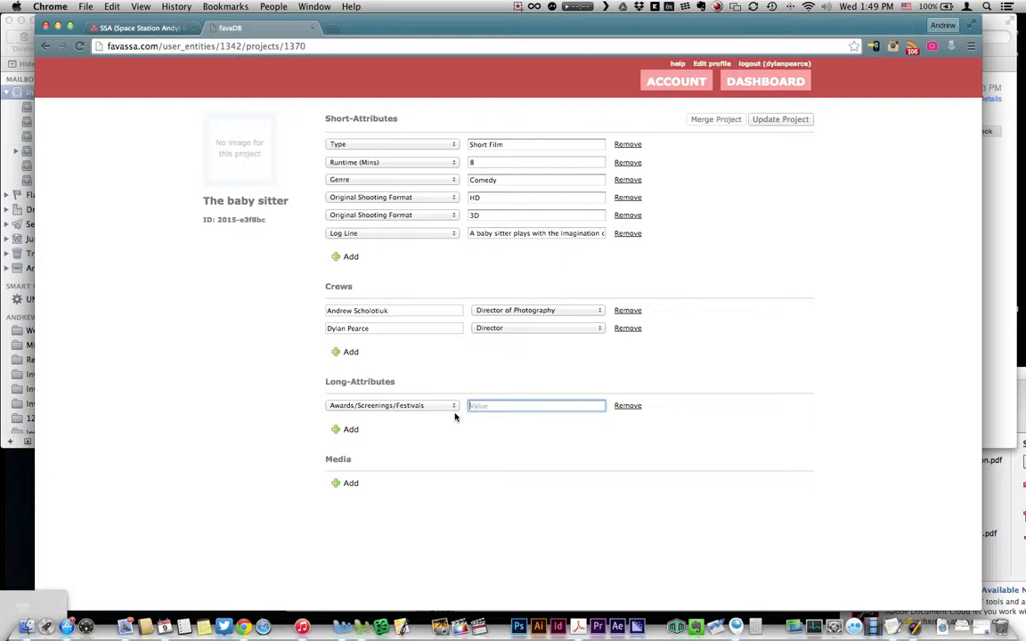
text(EIFF)
click(348, 429)
click(392, 423)
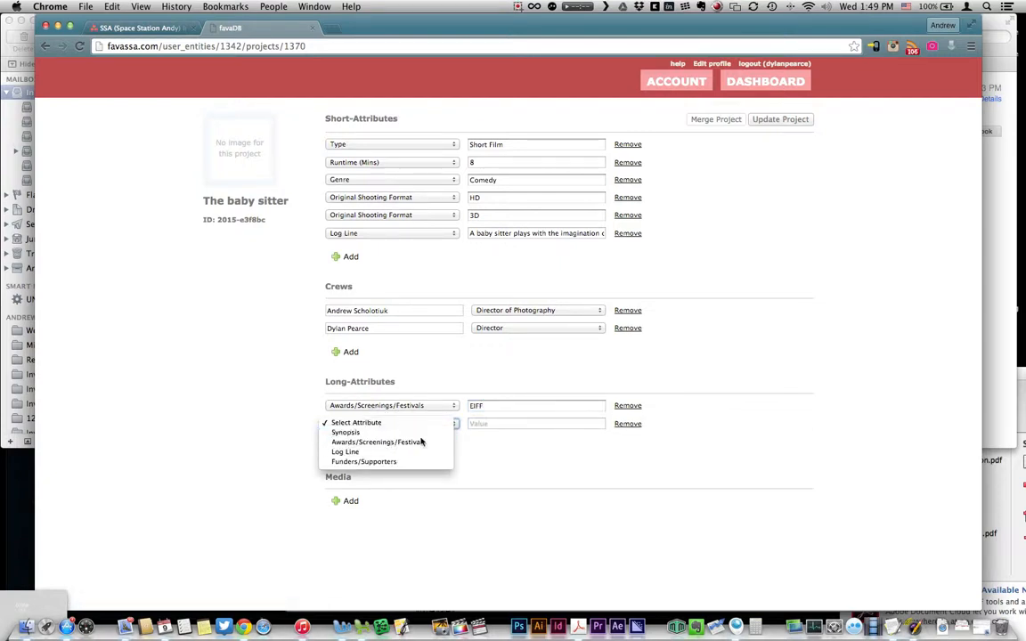
click(423, 442)
text(TIFF)
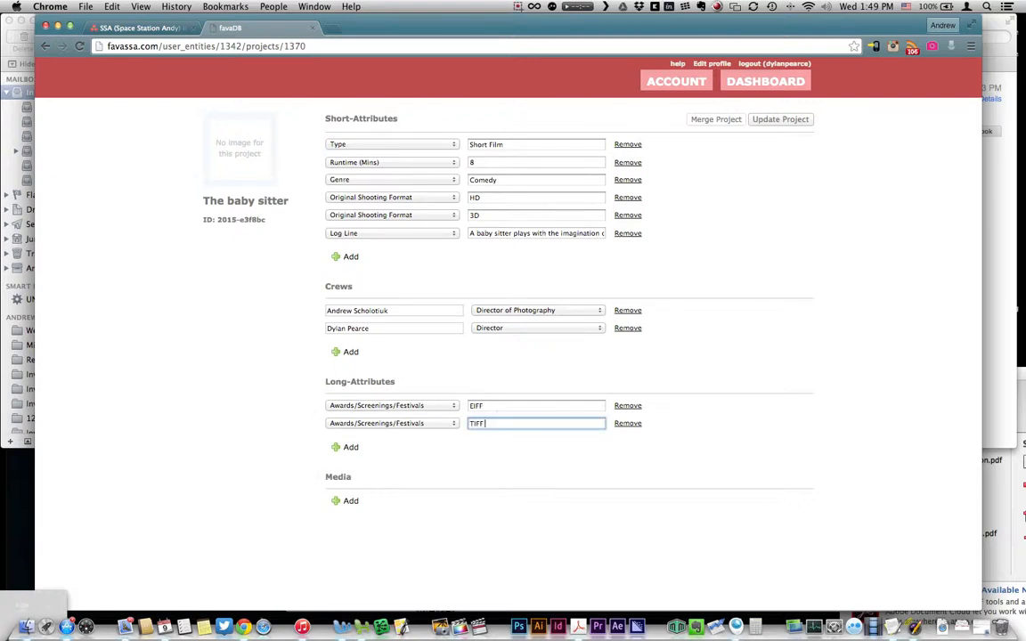
Step: Add a Funders/Supporters attribute AFA and save the project
click(349, 448)
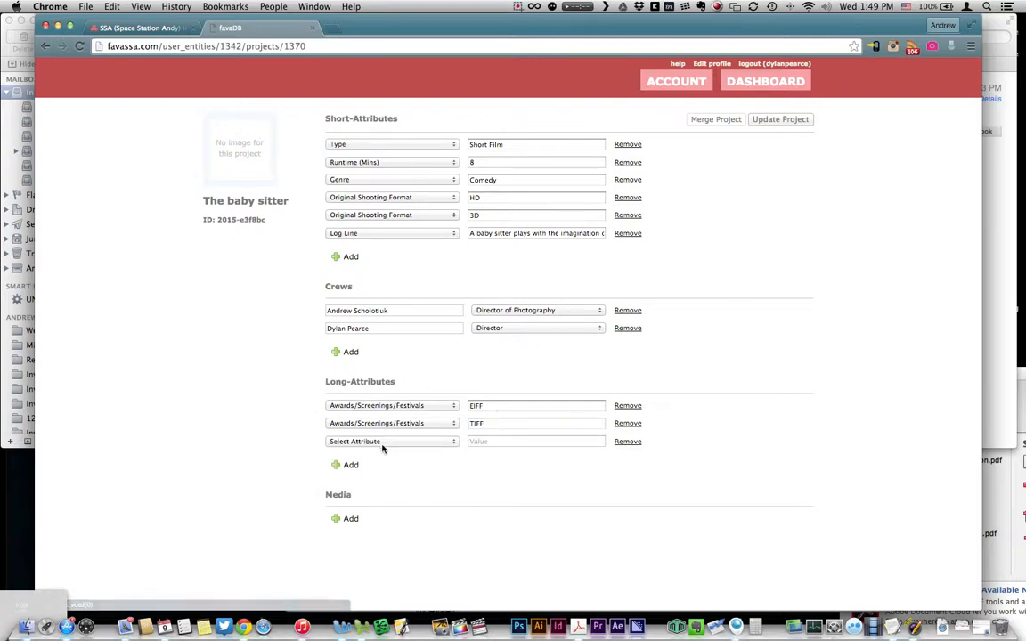
click(383, 442)
click(399, 481)
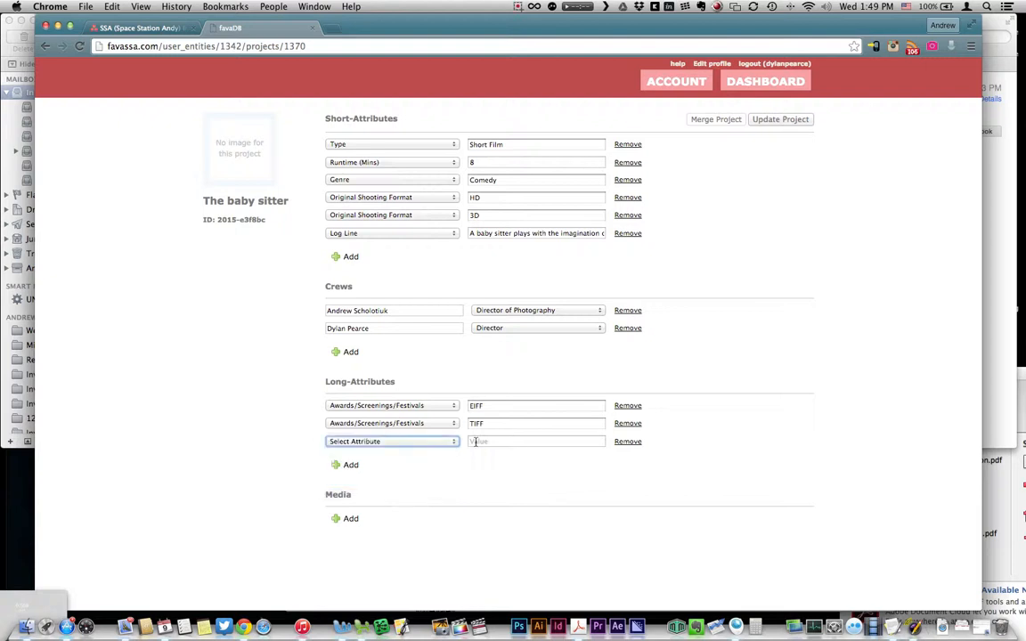
click(474, 442)
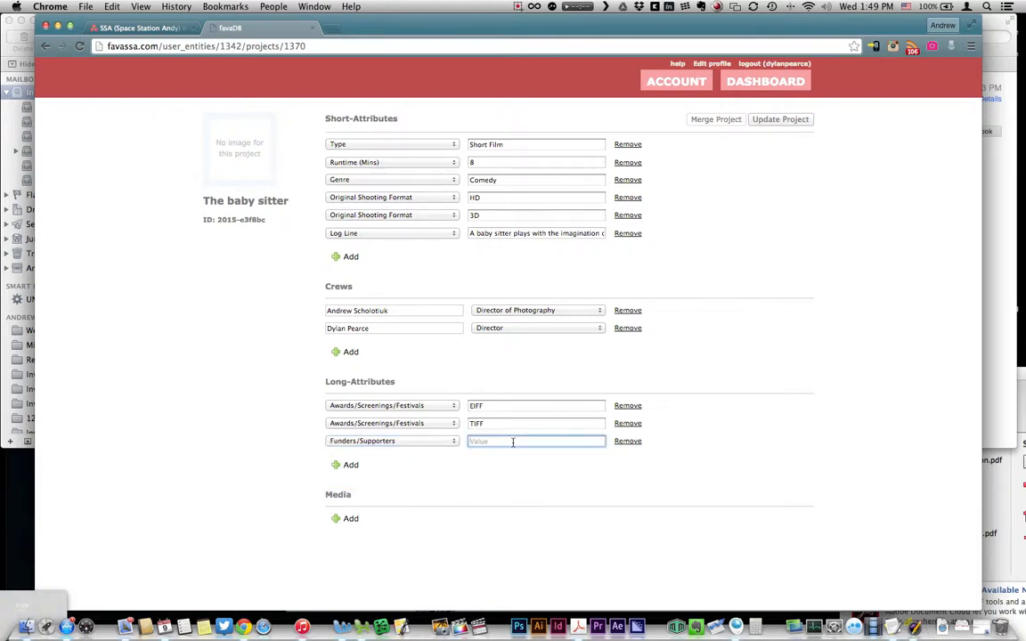
text(AFA)
click(348, 519)
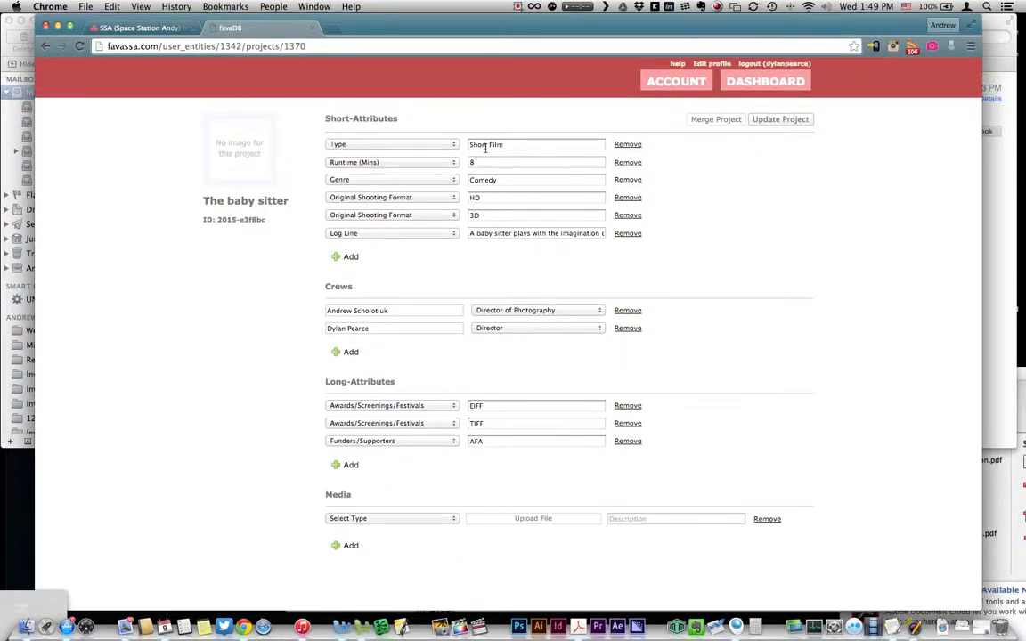
click(766, 121)
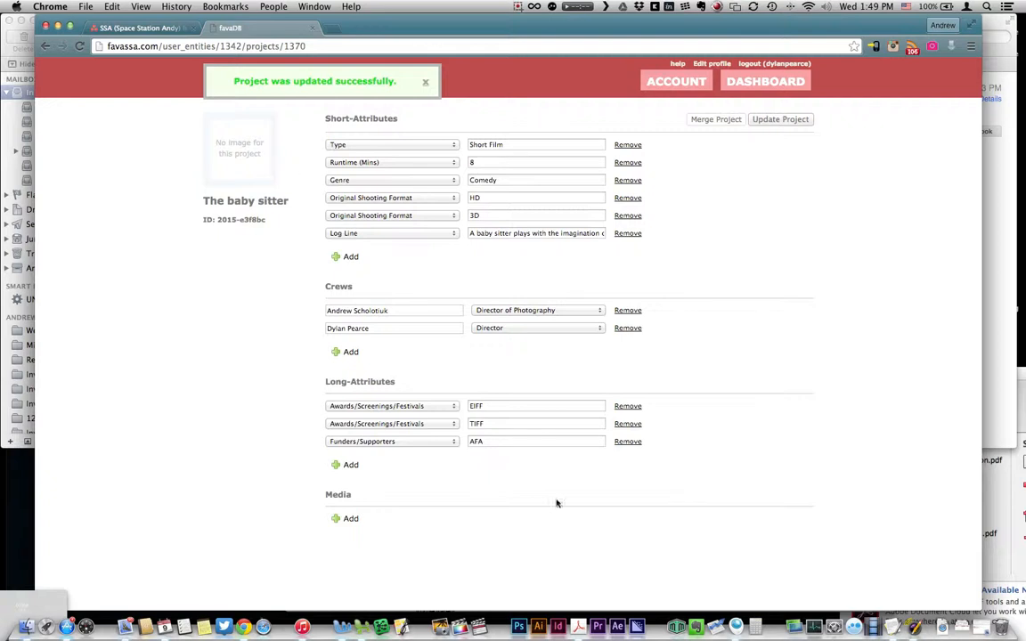
Step: Add a Graphic media row and upload 508.jpg to it
click(351, 519)
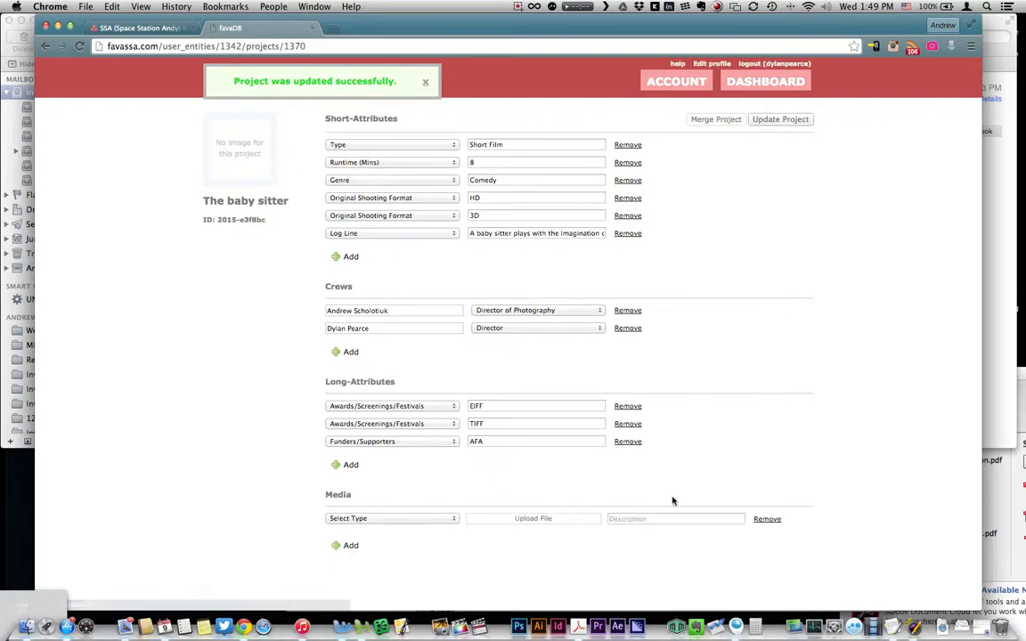
click(408, 520)
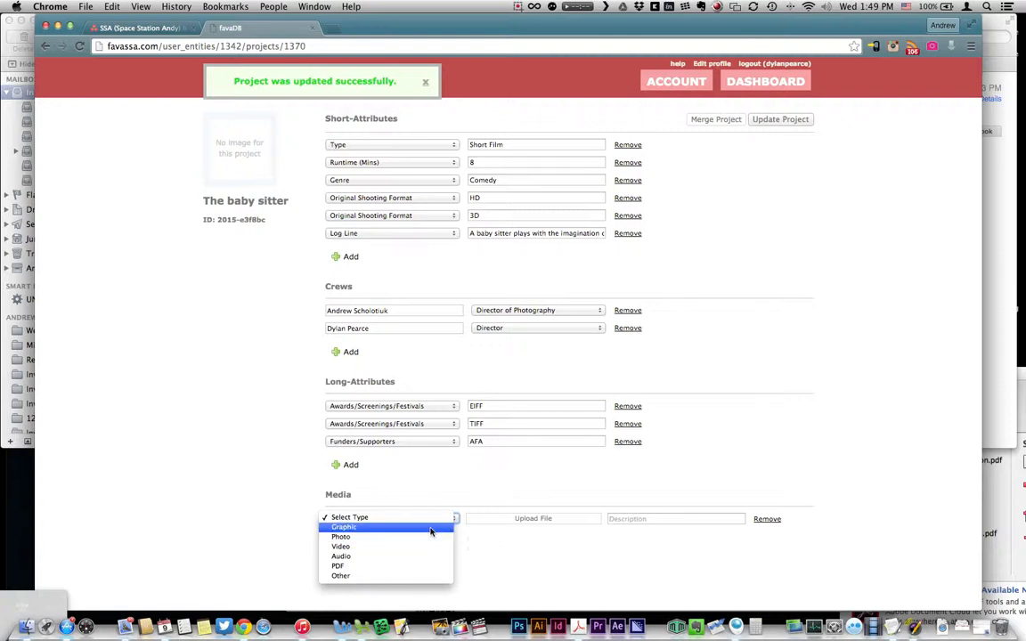
click(524, 519)
key(g)
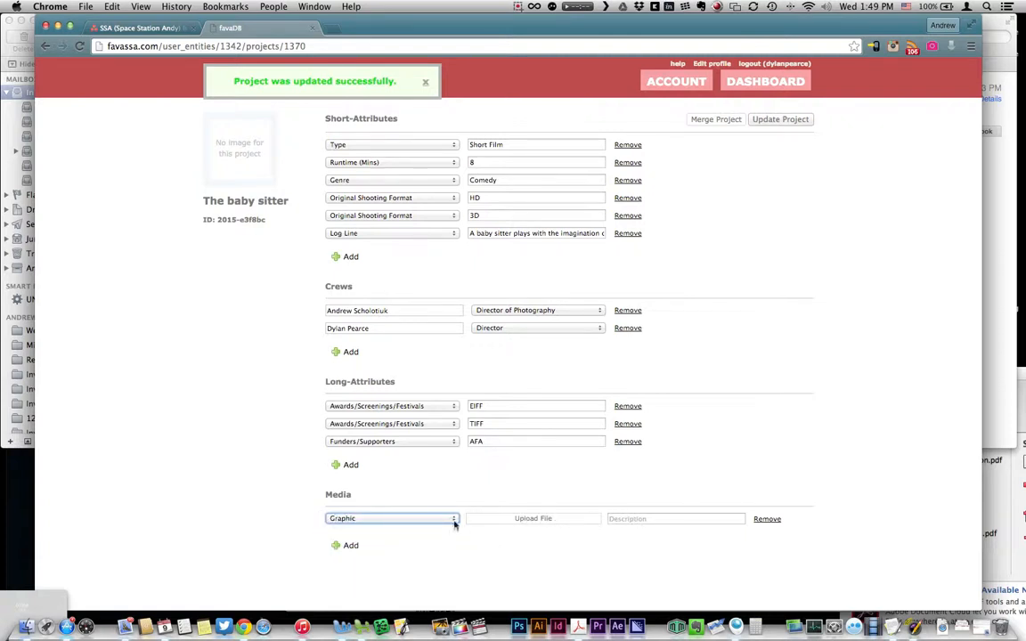
click(541, 520)
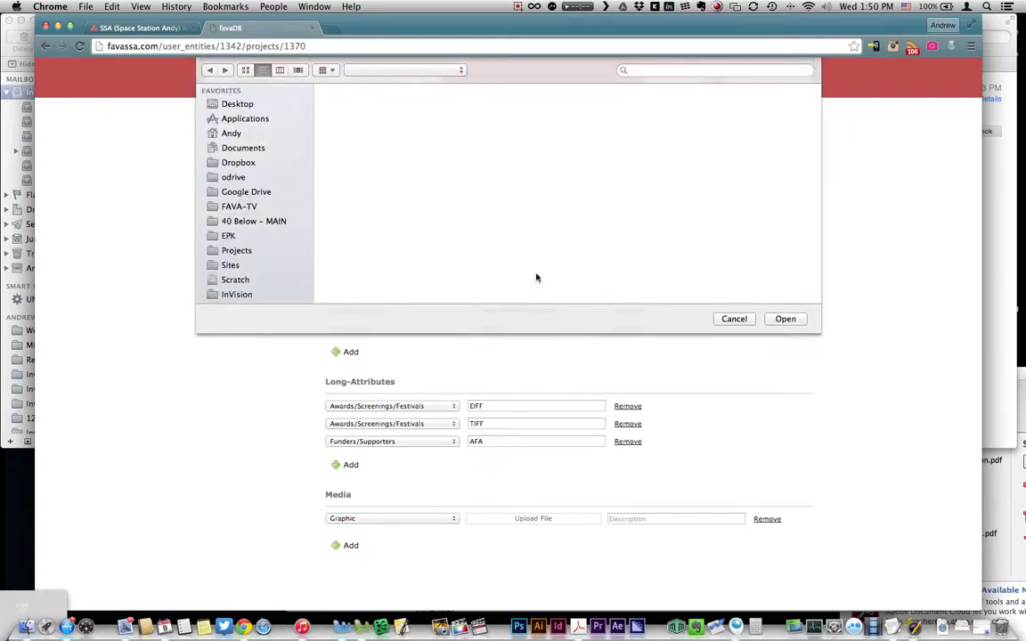
click(349, 100)
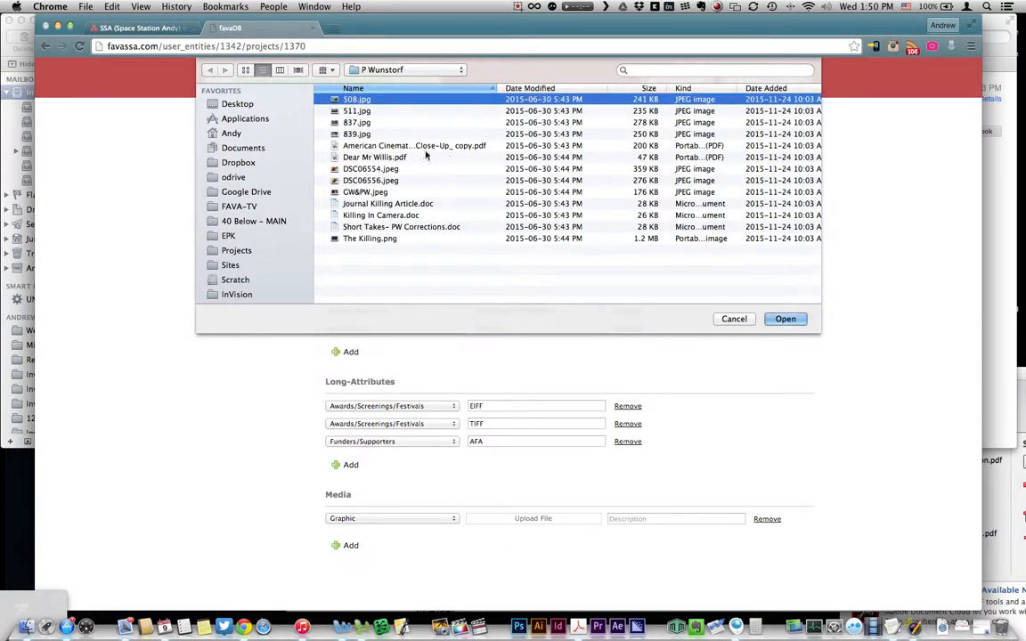
click(782, 319)
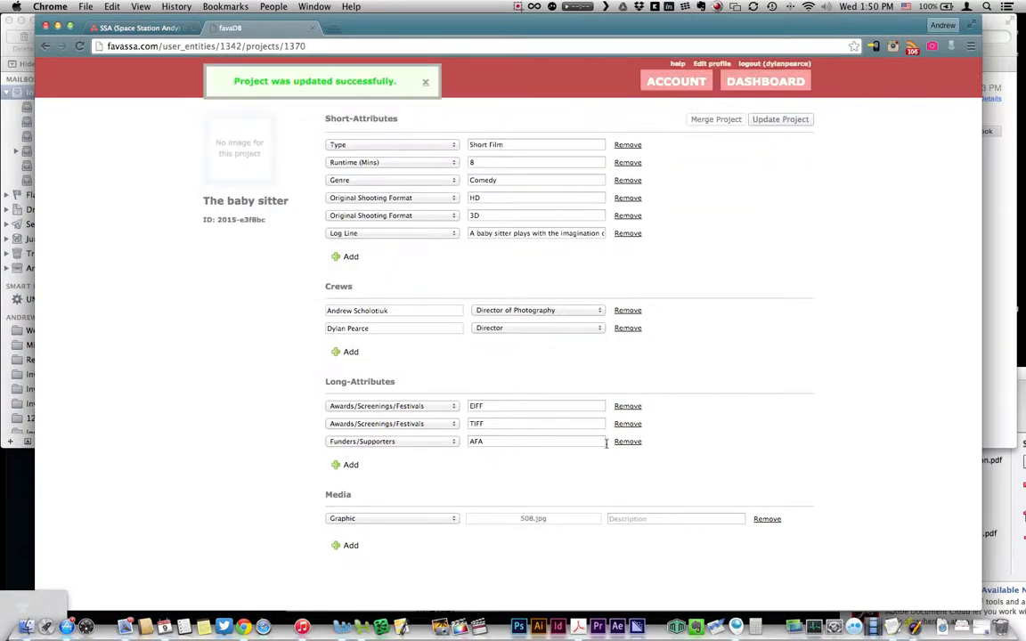
Step: Describe the graphic as 'Poster', save the project, and add another media row
click(637, 518)
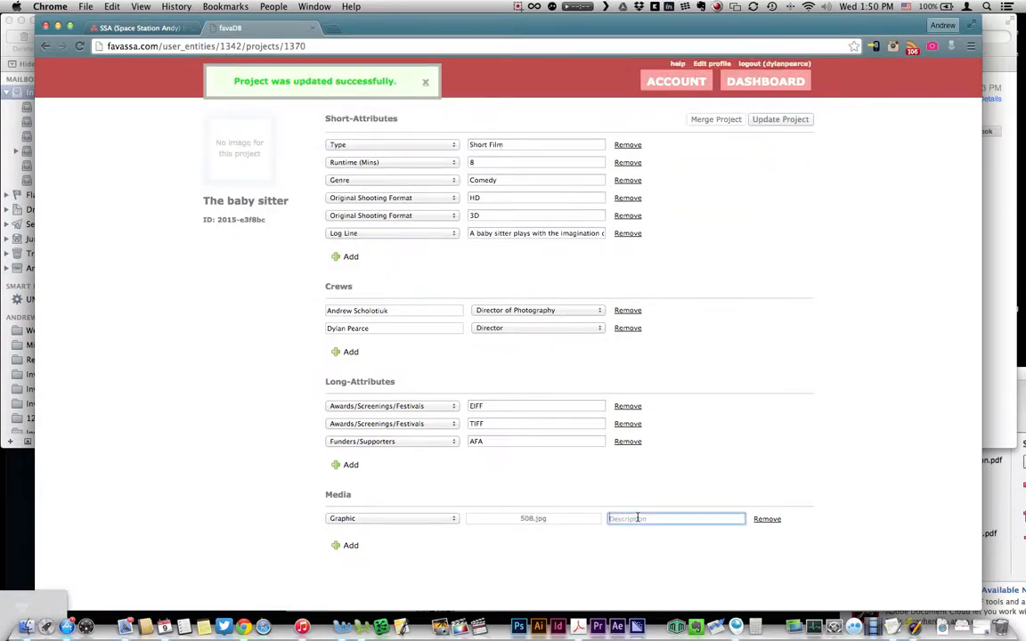
text(Poster)
click(780, 119)
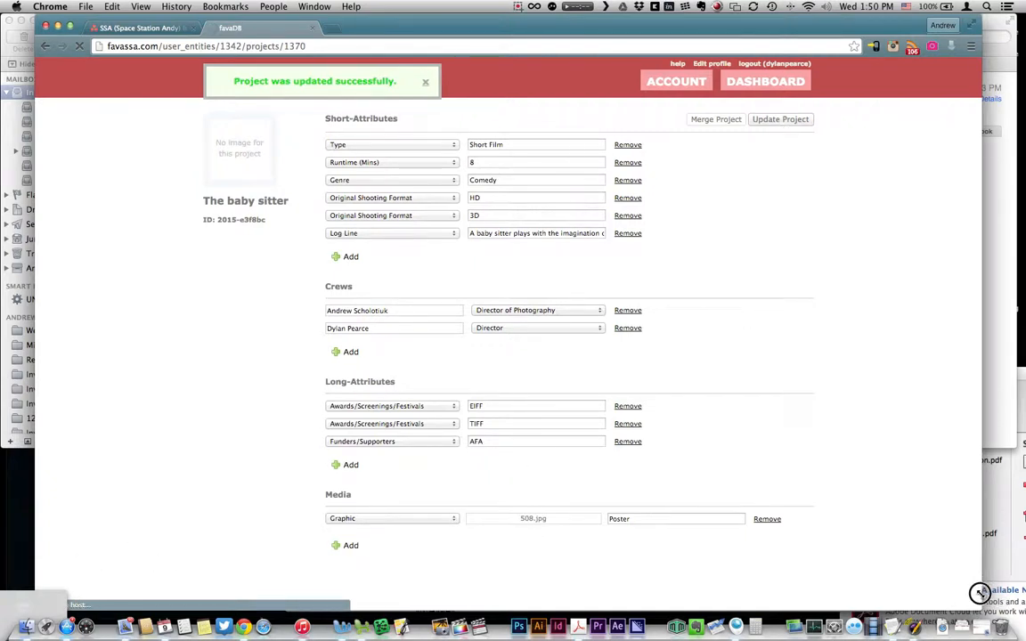
drag(980, 593, 980, 590)
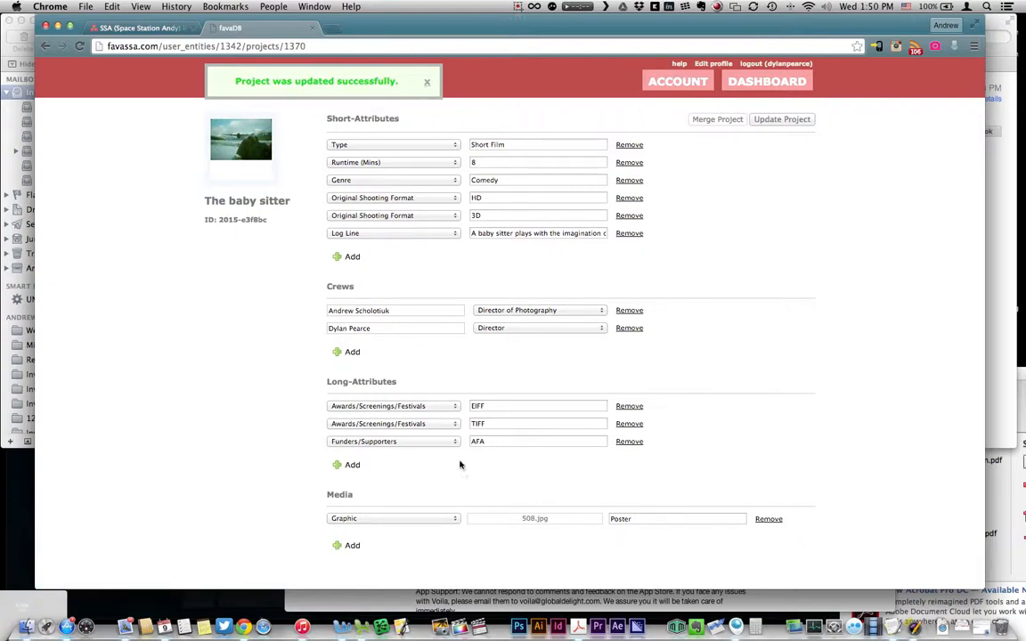
click(350, 545)
Step: Add a Video media entry below the Poster, with no file uploaded and an empty description
click(373, 540)
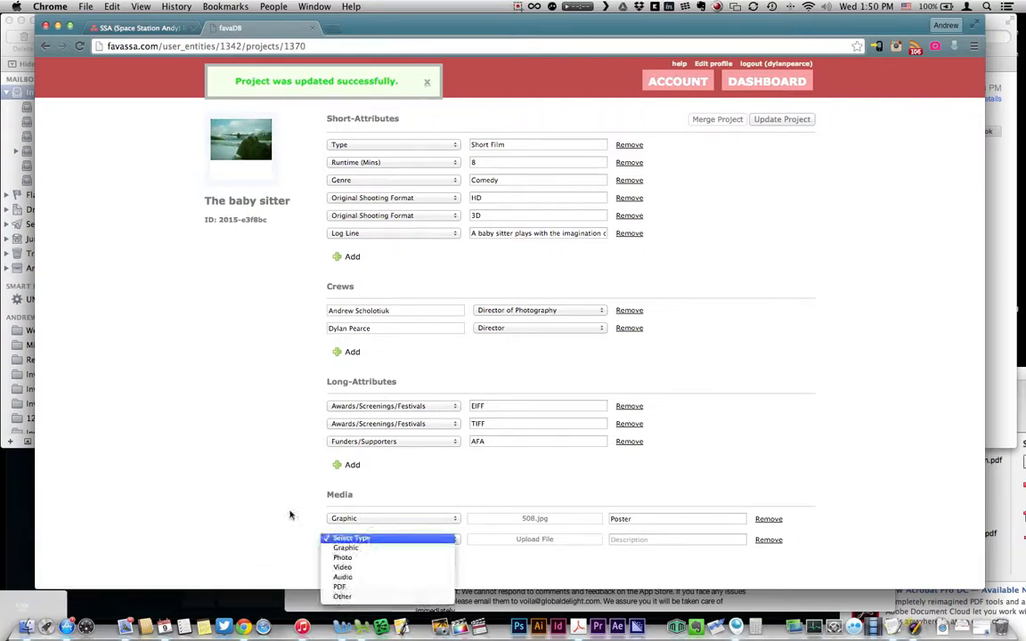
click(372, 568)
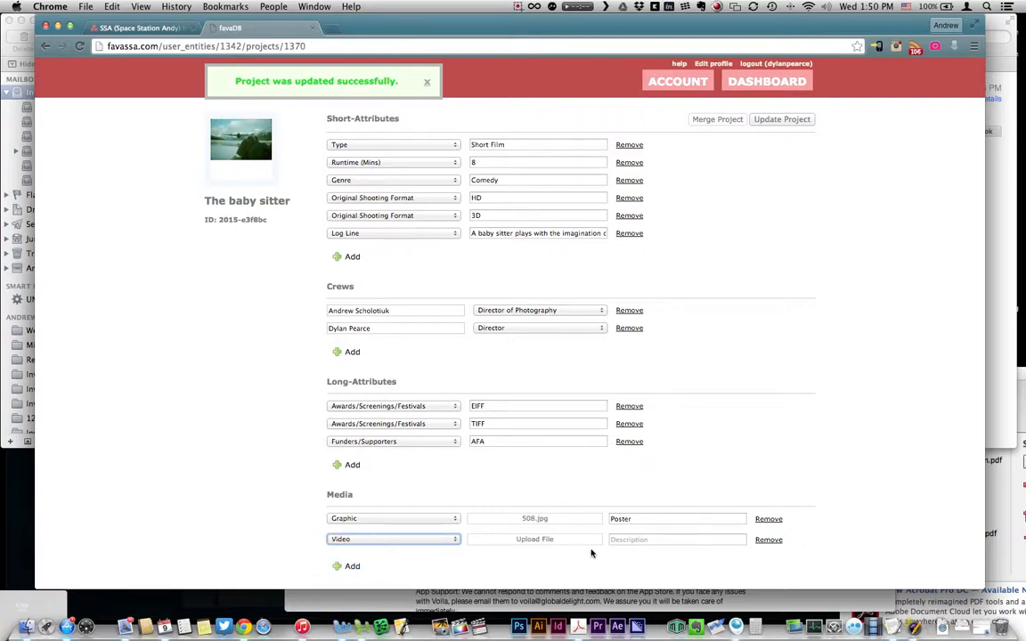
click(637, 540)
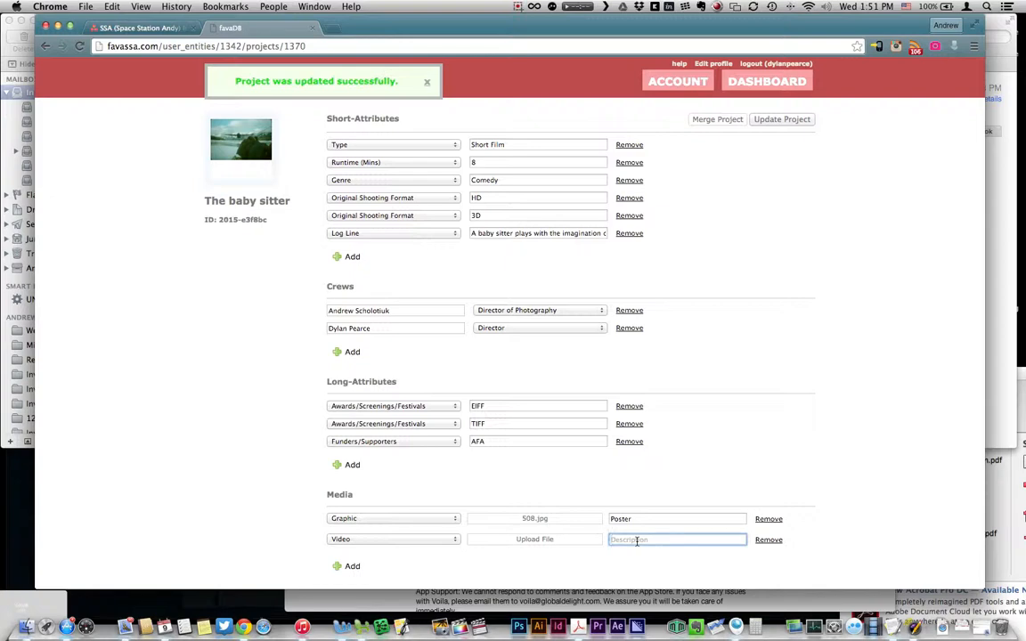
click(537, 539)
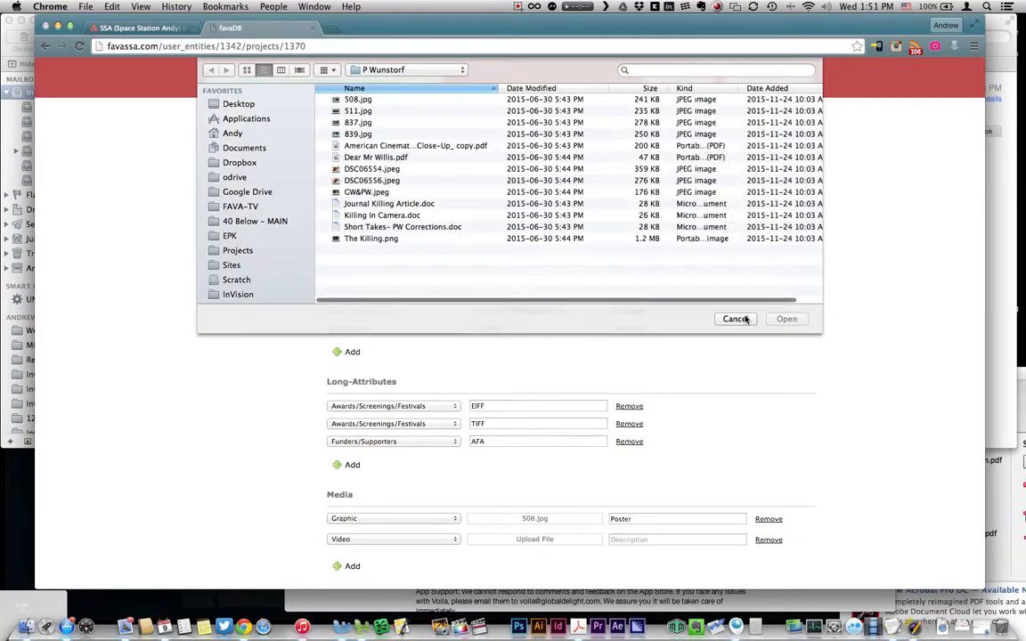
click(736, 382)
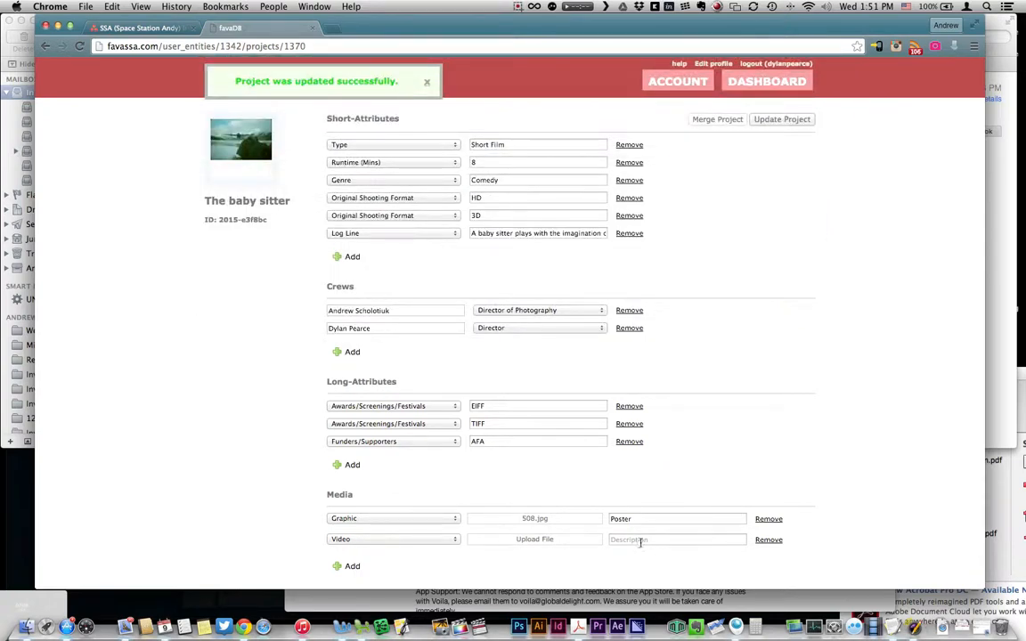
click(638, 540)
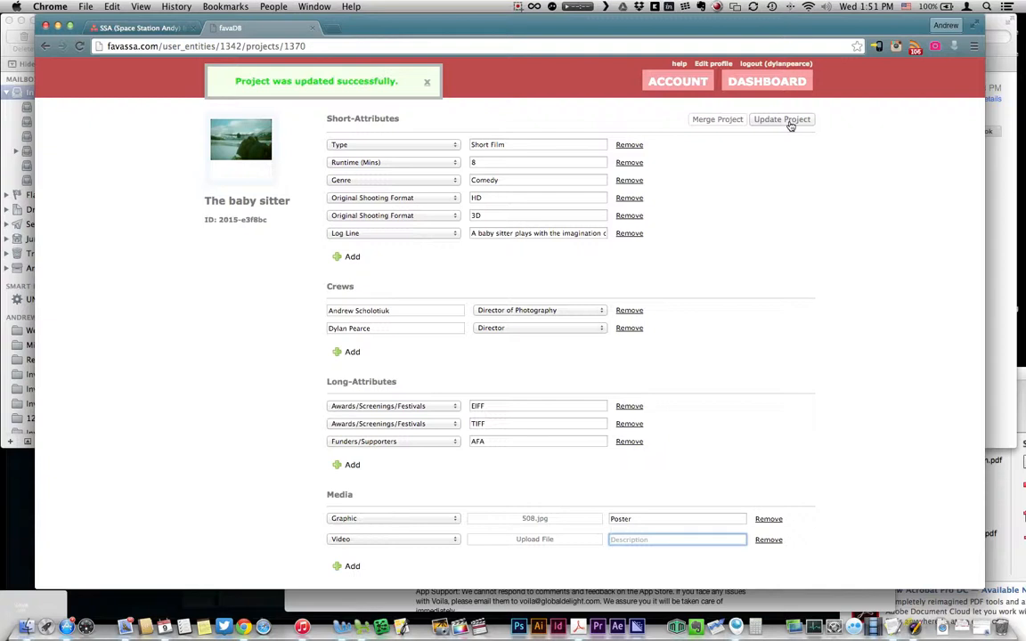
click(86, 582)
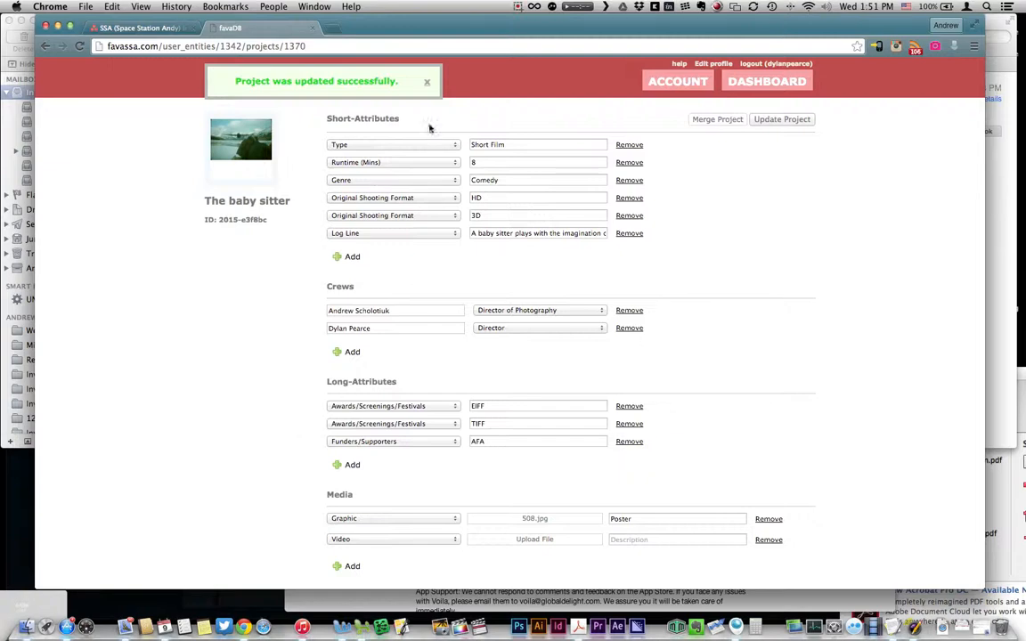
scroll(586, 373, up, 2)
Step: Dismiss the project-updated notice, view the member's Volunteer Hours, then switch to the Account tab for balance and invoices
click(426, 82)
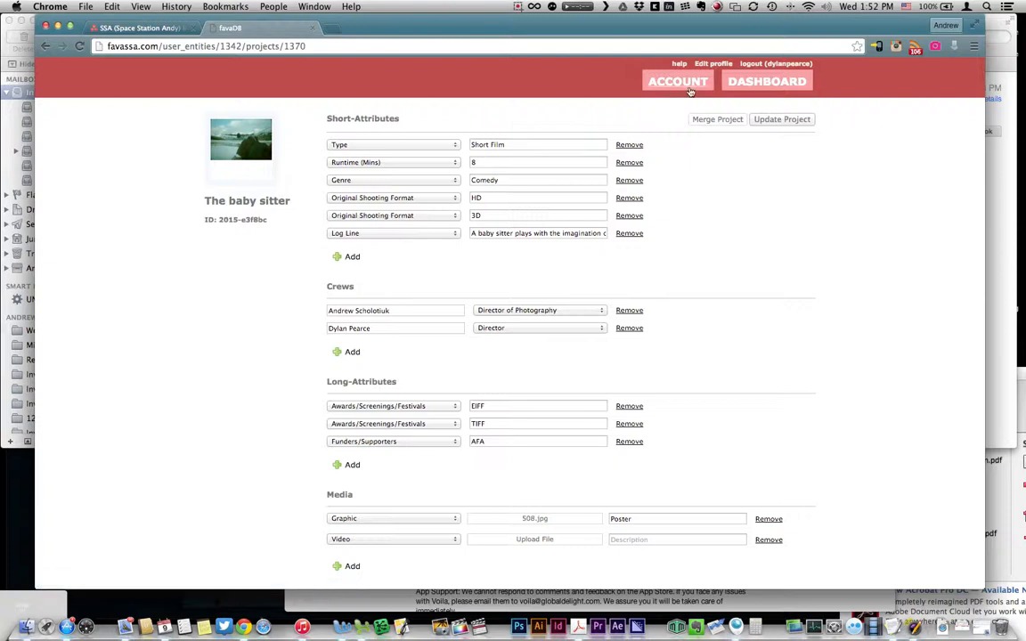
click(674, 83)
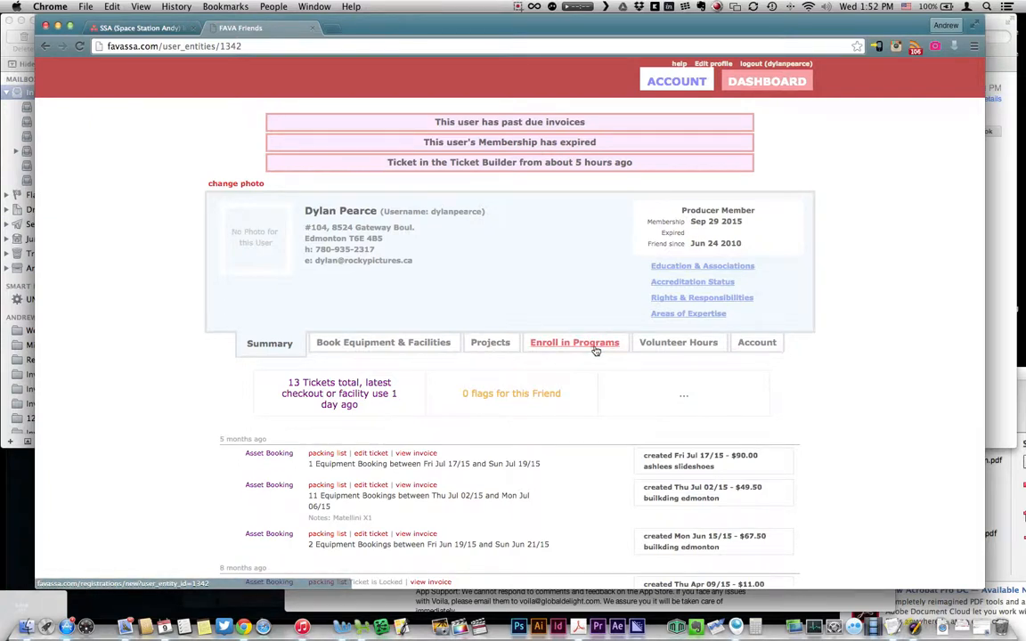
click(707, 346)
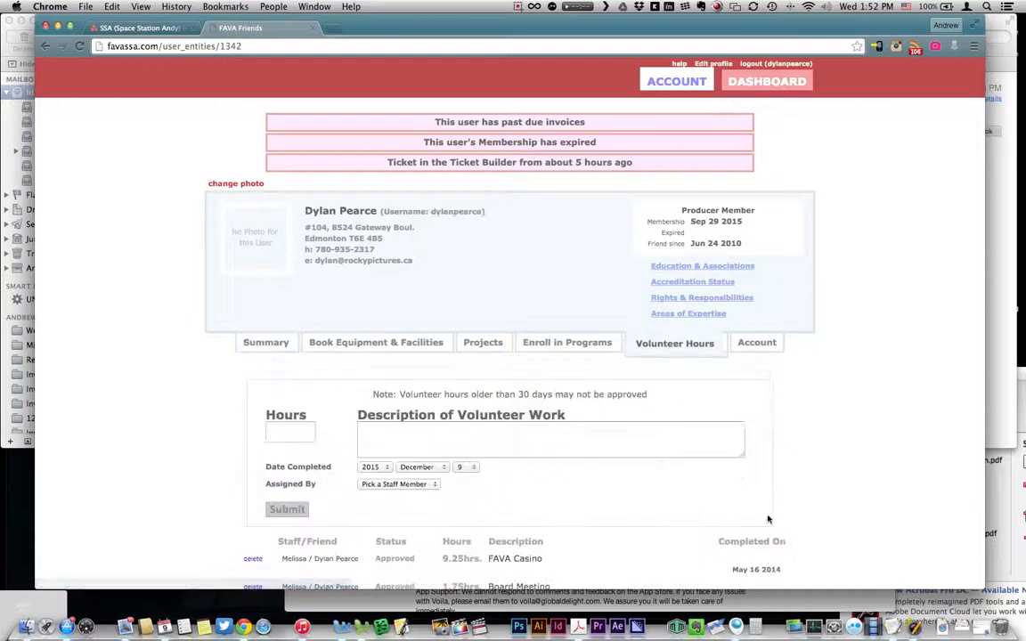
scroll(766, 520, down, 5)
click(285, 157)
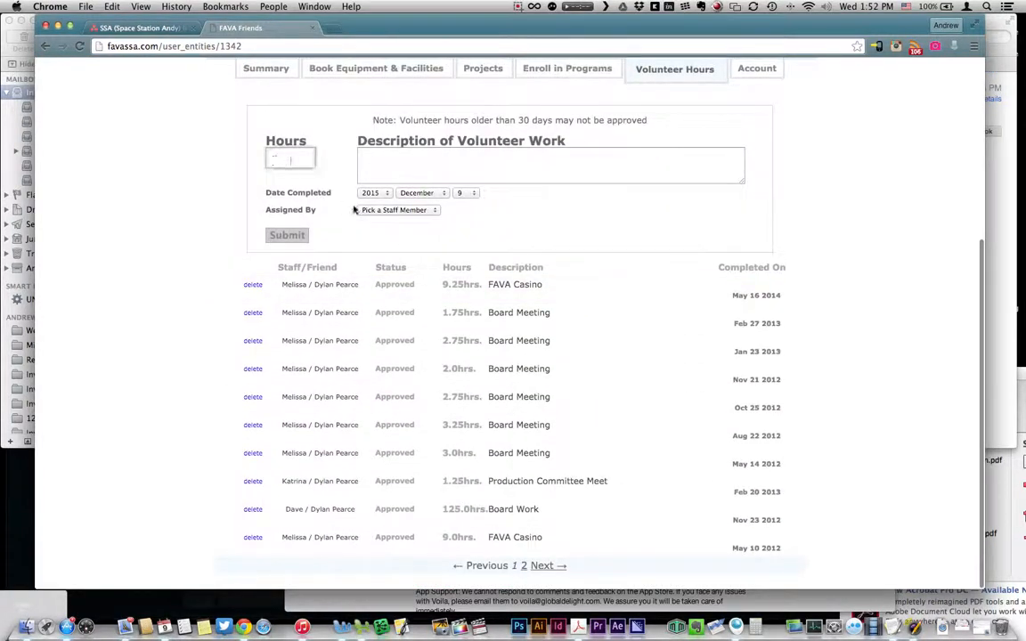
scroll(370, 356, up, 5)
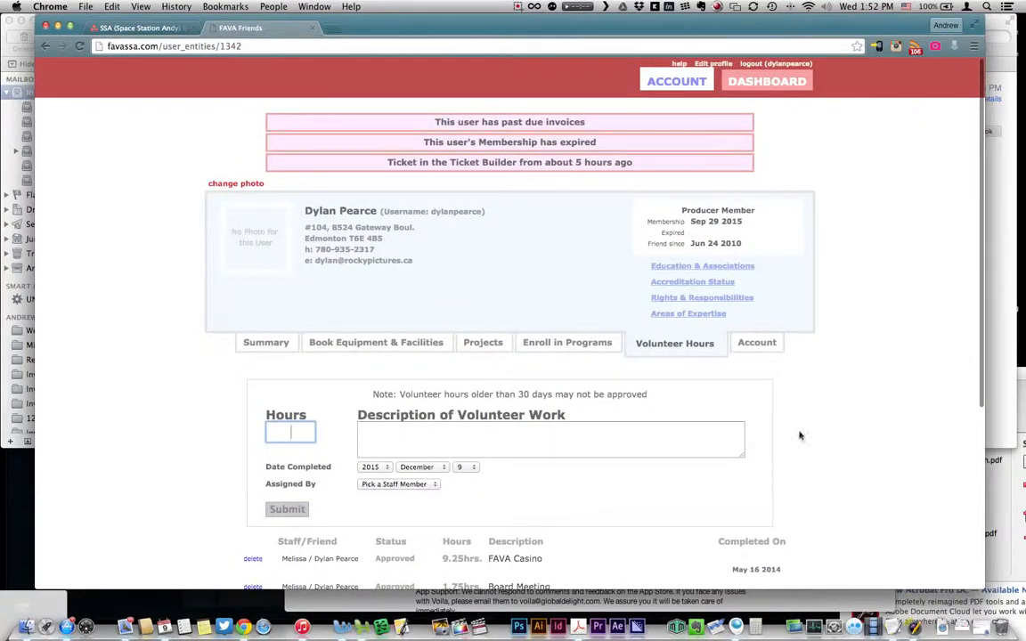
click(759, 342)
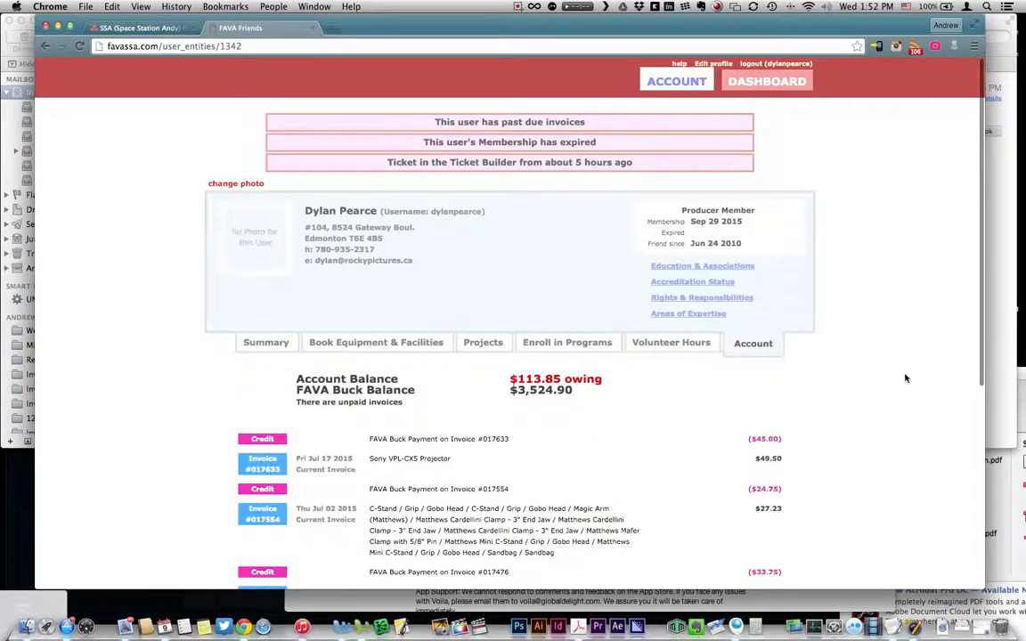
Step: Browse the transaction list and open the Sony VPL-CX5 projector rental invoice
scroll(908, 379, down, 5)
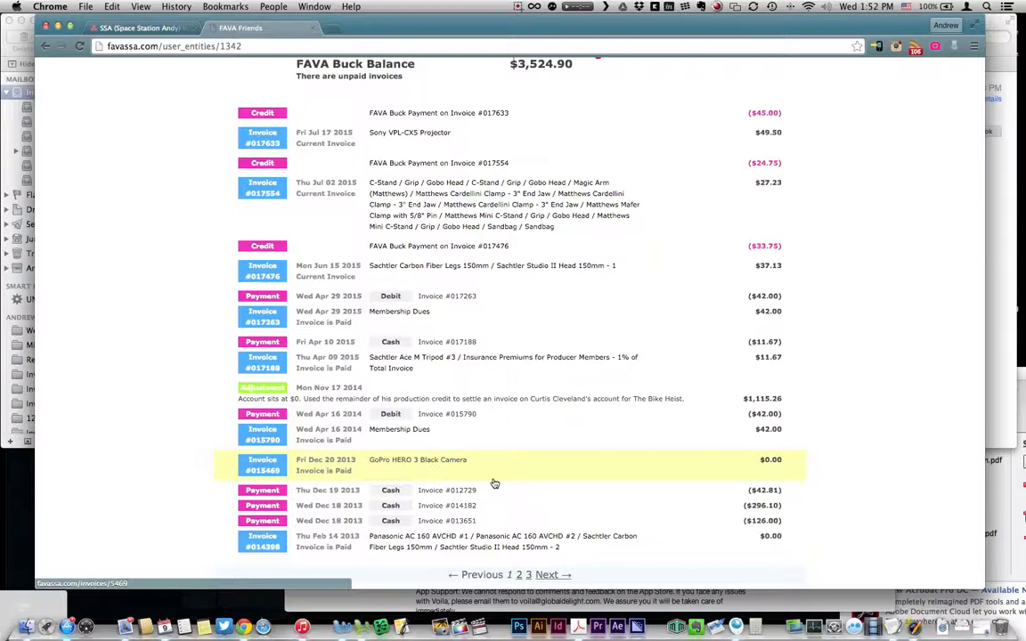
scroll(494, 483, up, 5)
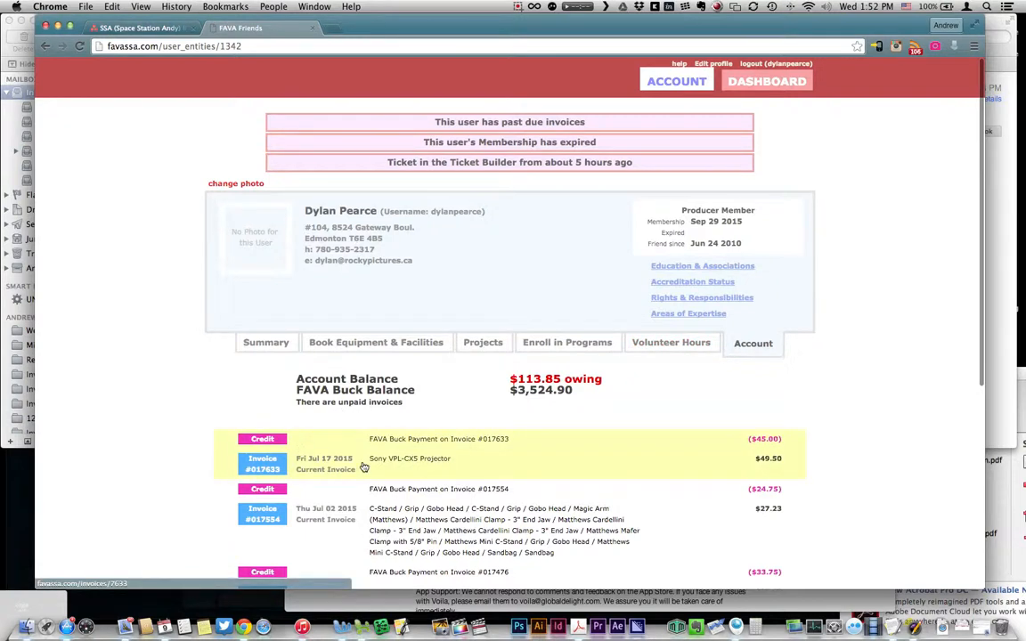
click(314, 463)
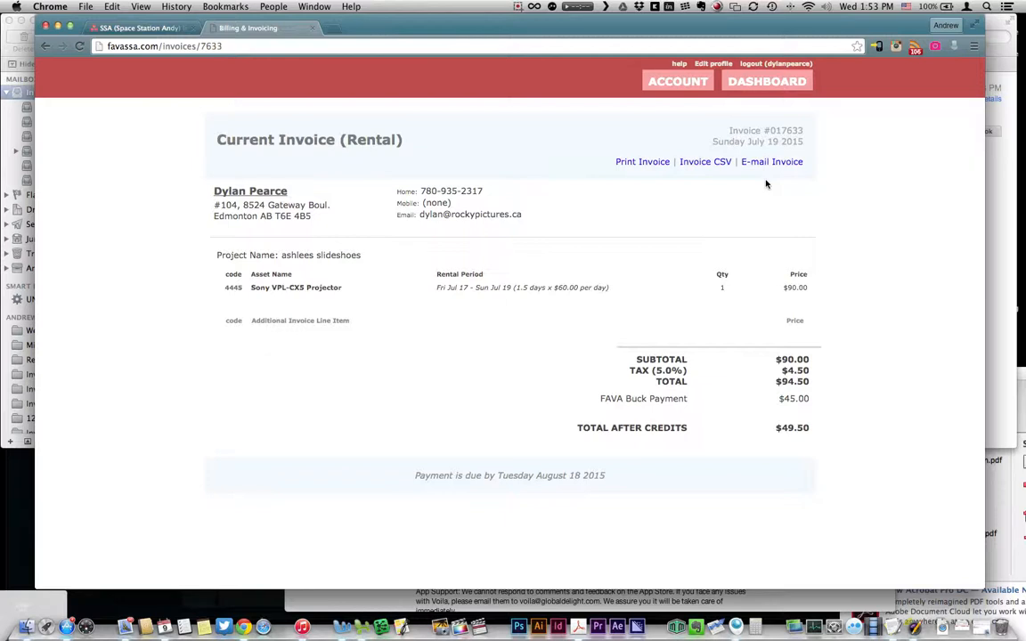
Step: After reviewing the $94.50 projector invoice, go back to the member's profile page
click(276, 195)
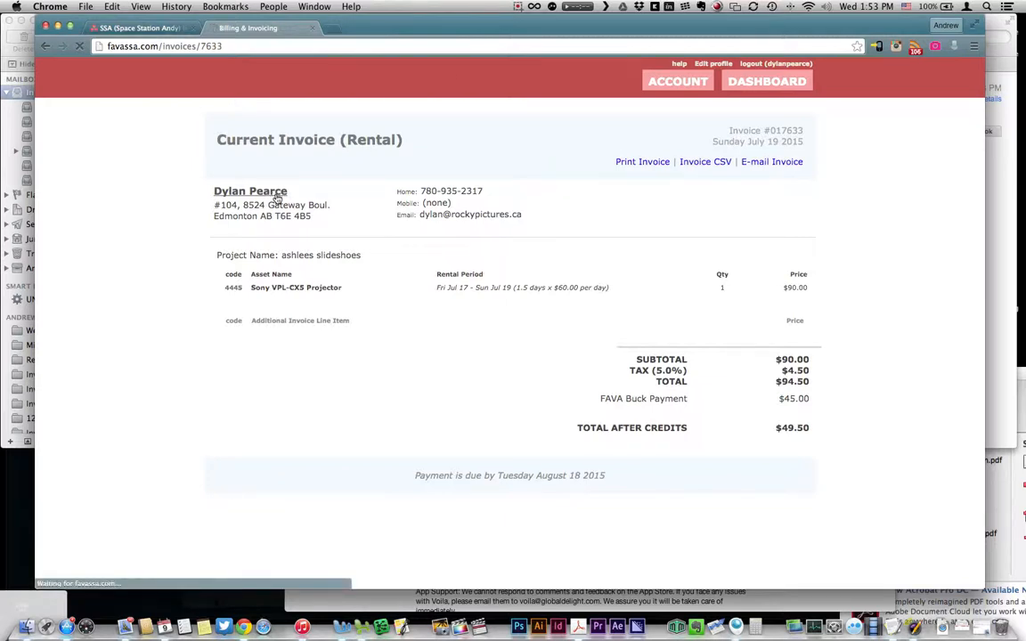